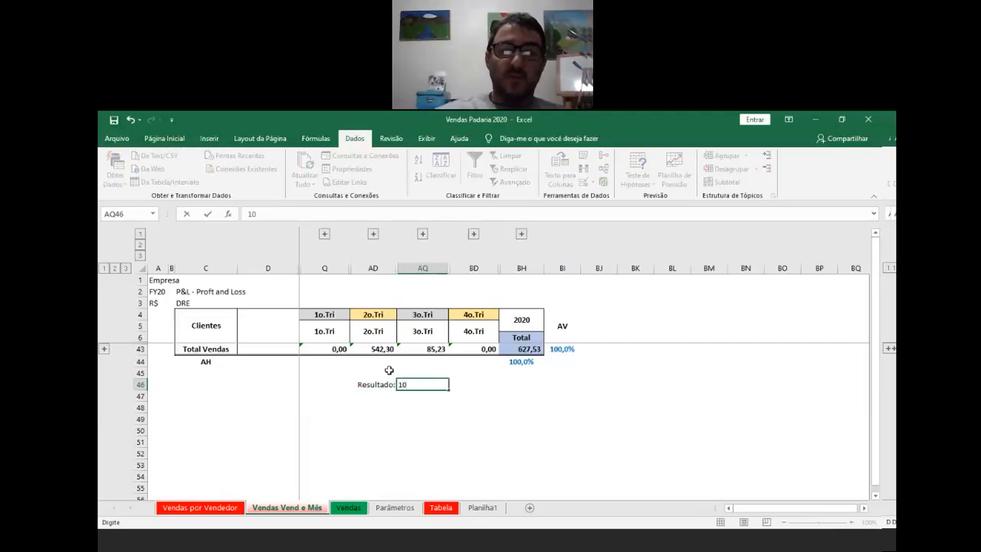
Commit 10 as the Resultado value in AQ46 and insert the SE function from the Lógico category in cell BD46.
left_click(469, 384)
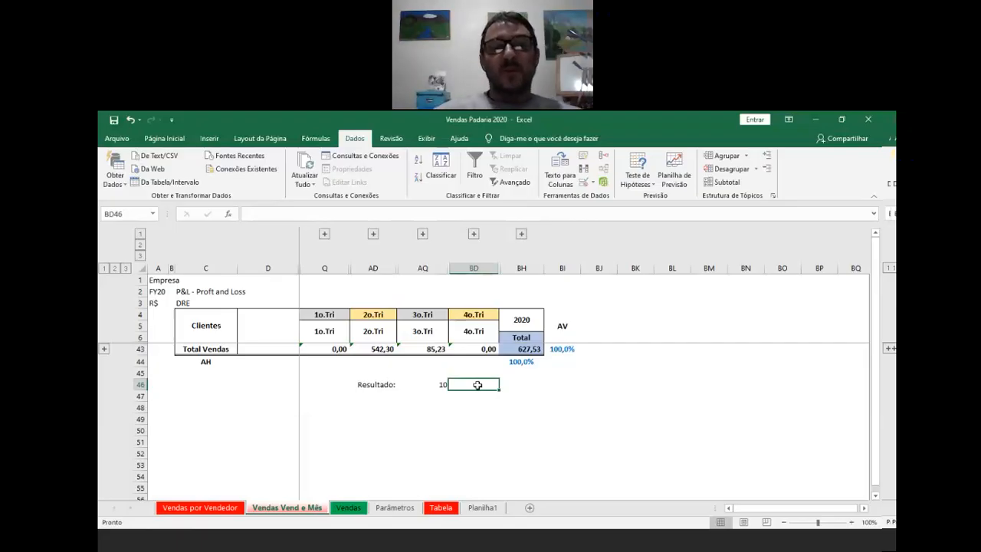
left_click(442, 385)
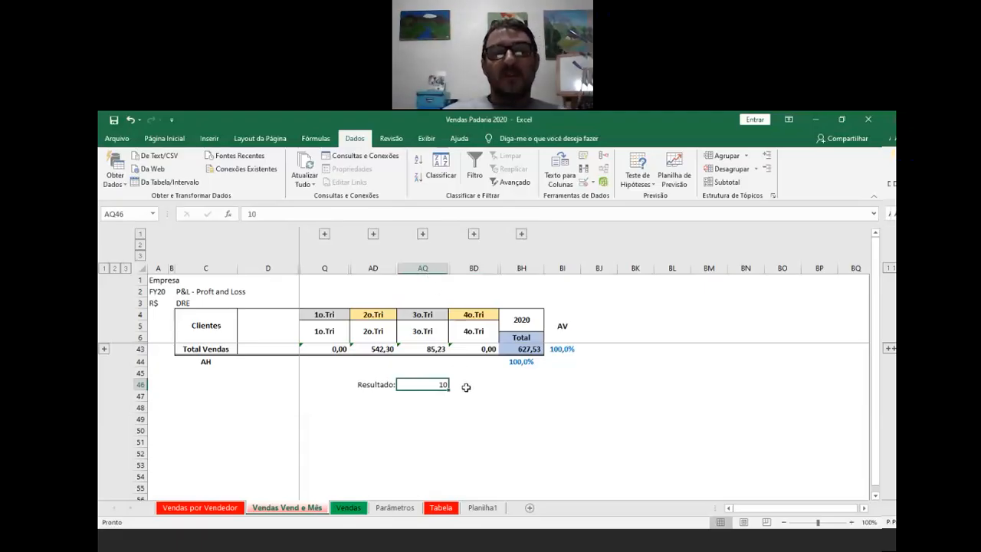
left_click(468, 386)
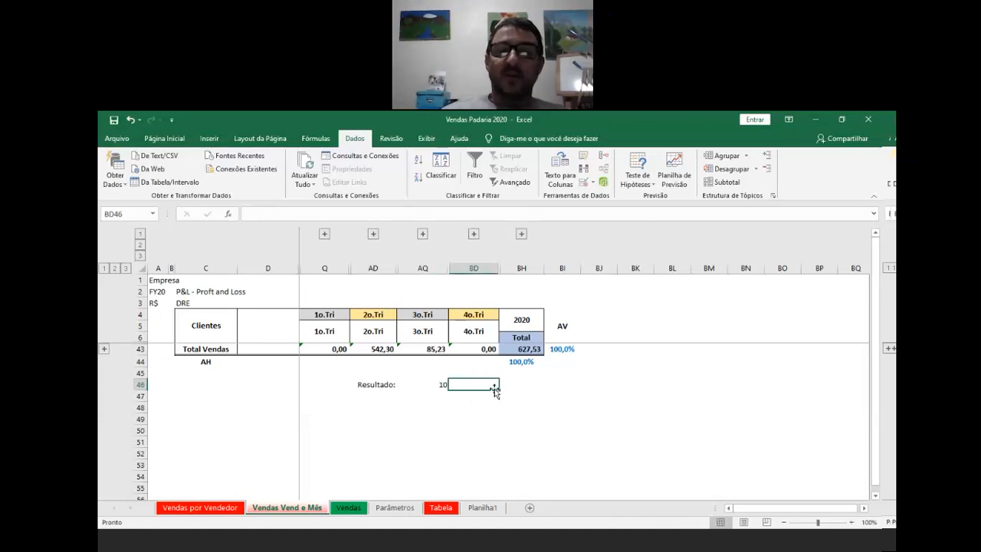
left_click(229, 216)
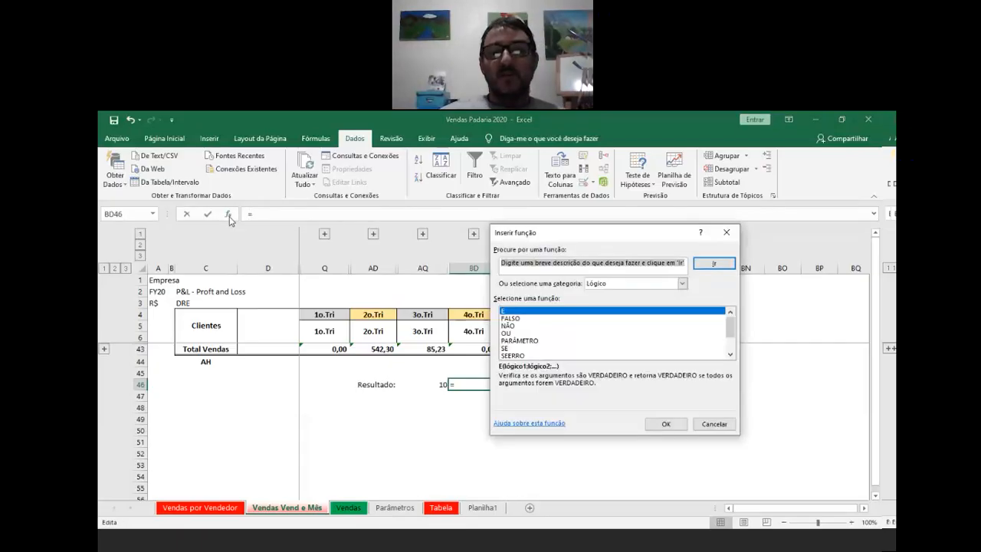
left_click(682, 284)
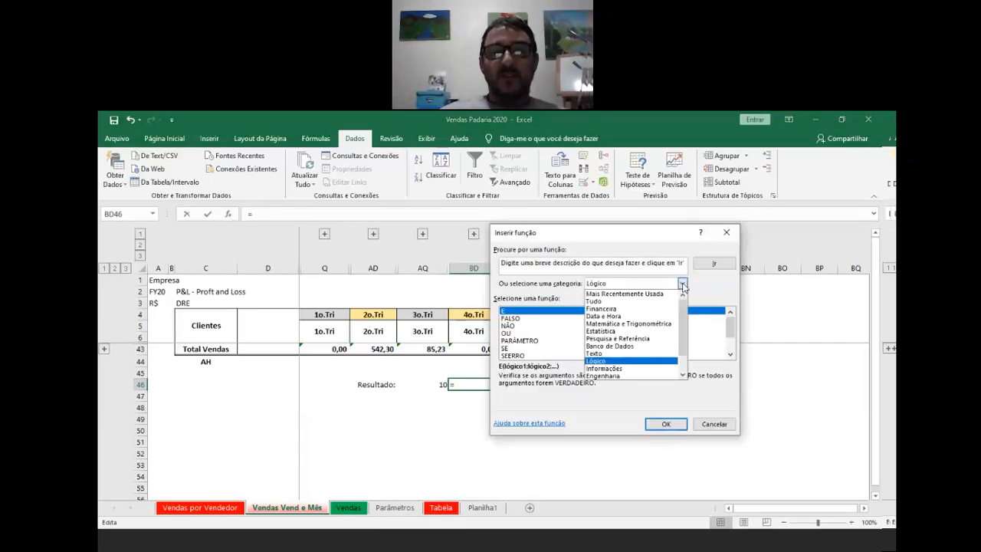
left_click(598, 366)
scroll(587, 333, "down", 2)
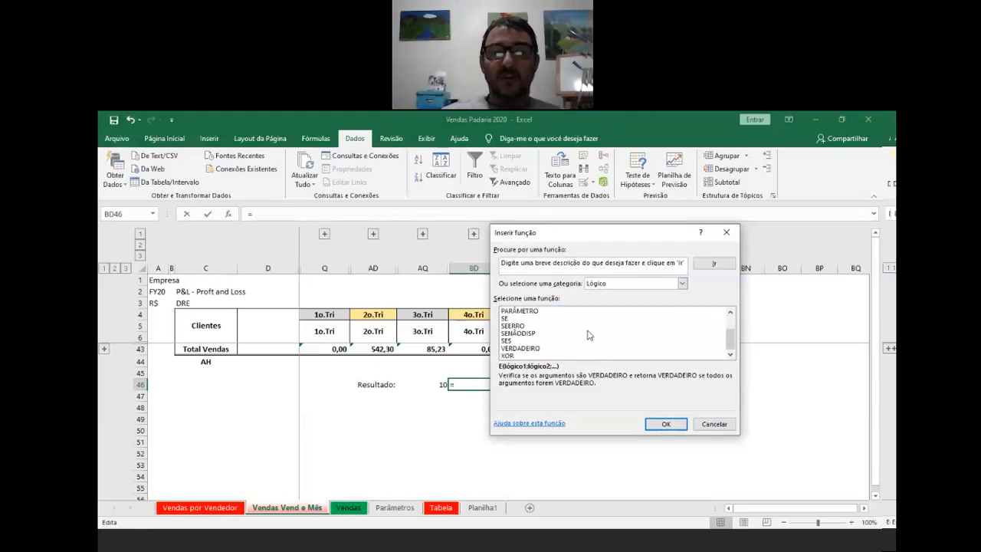
scroll(587, 334, "up", 3)
scroll(537, 333, "down", 2)
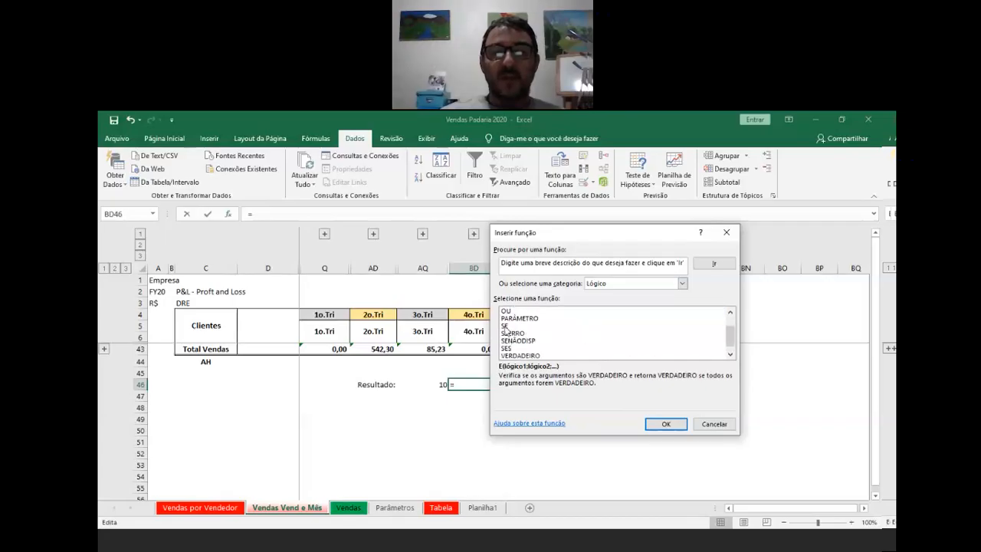
double_click(505, 327)
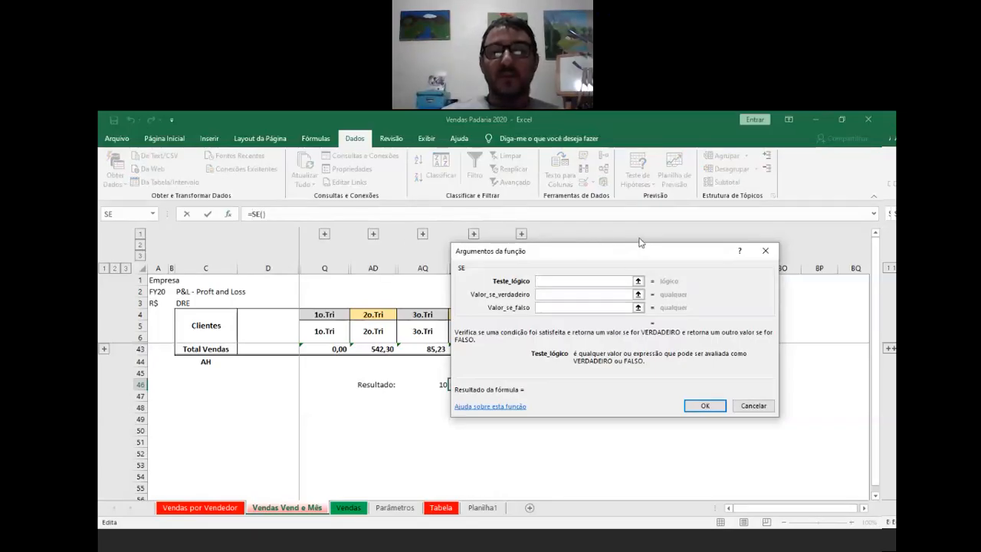
Set the logical test of the SE function to AQ46>0.
left_click_drag(641, 242, 705, 231)
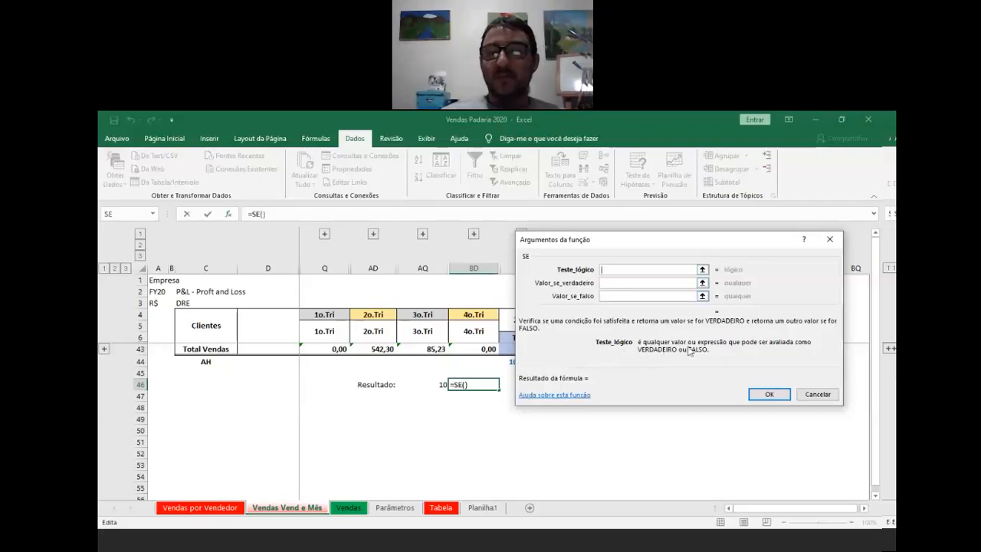
left_click(620, 283)
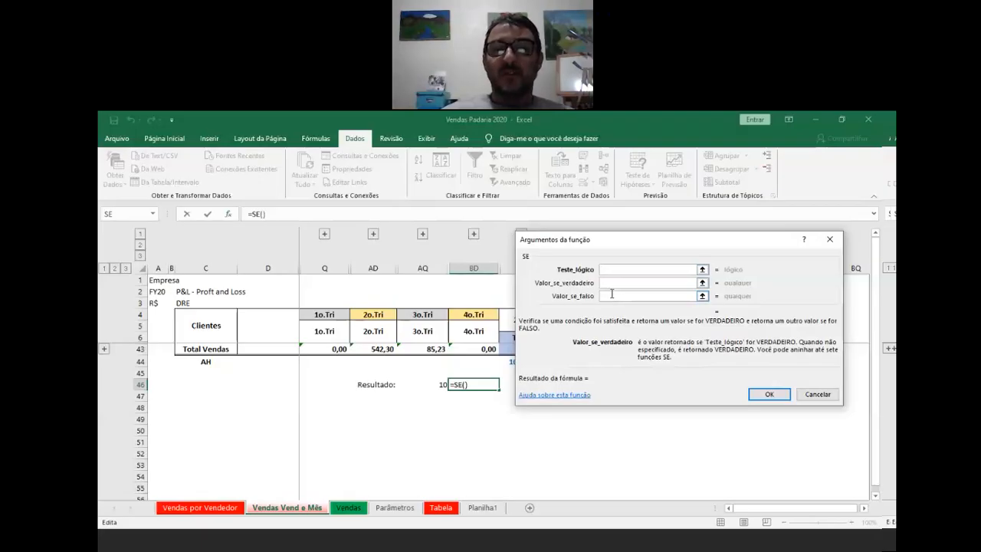
left_click(610, 295)
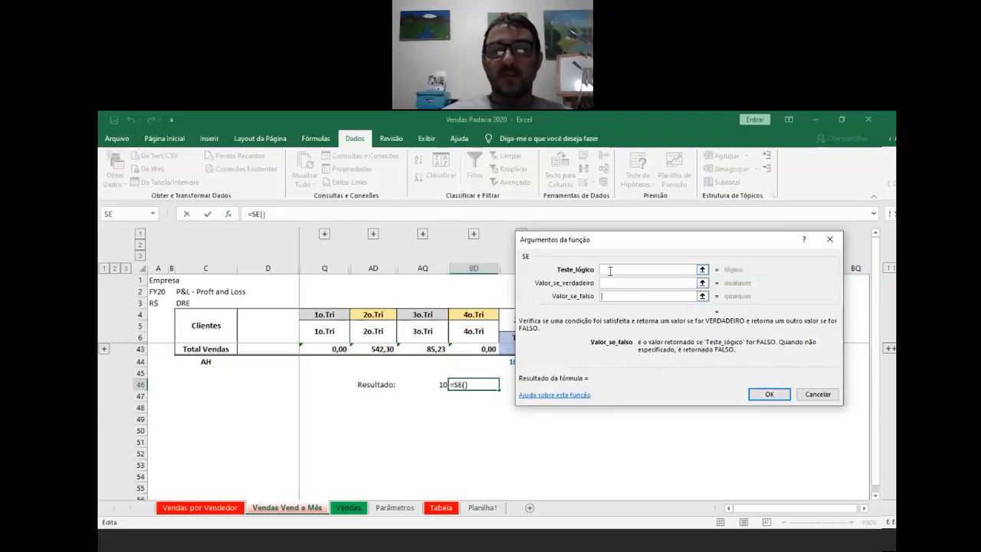
left_click(611, 269)
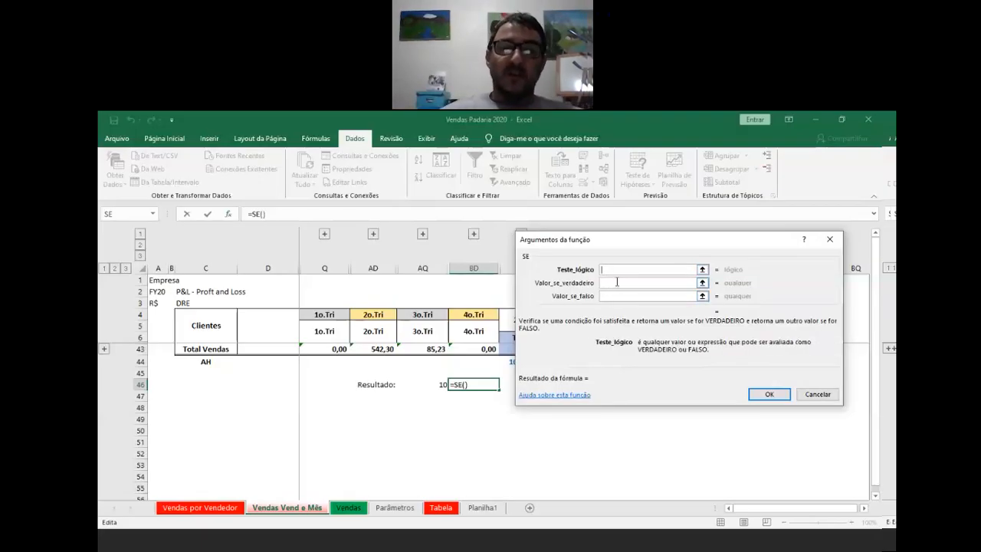
left_click(430, 384)
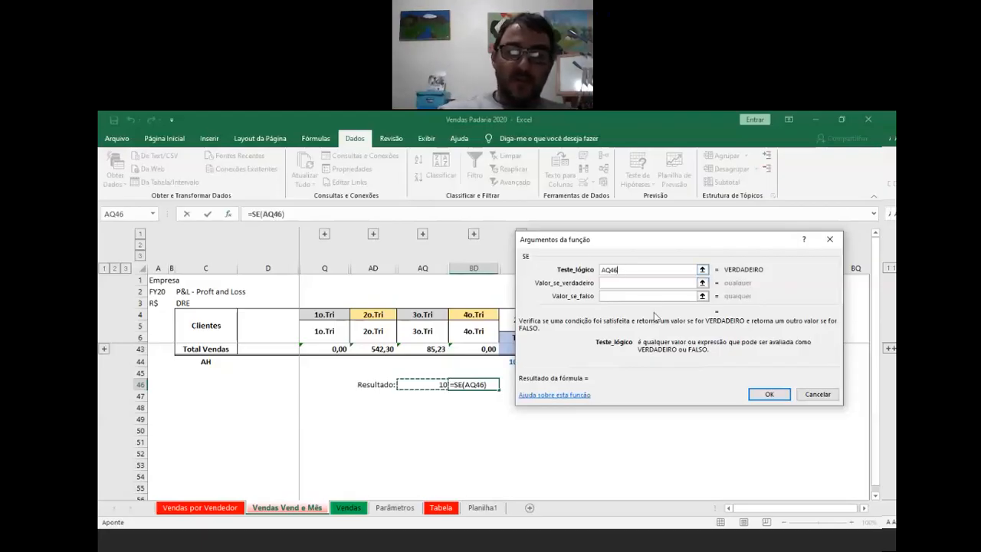
type(">0")
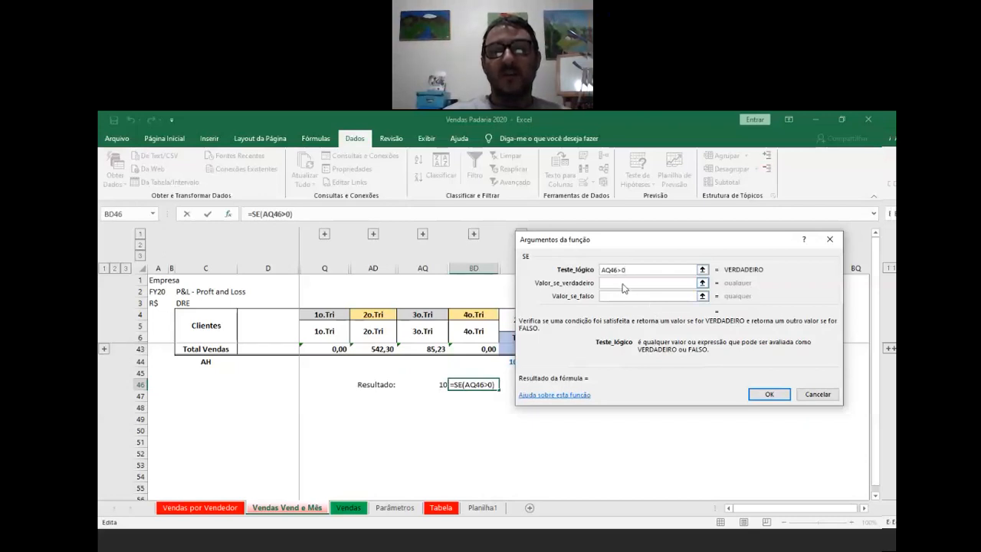
Set the value returned when the SE test is true to "Lucro".
left_click(626, 284)
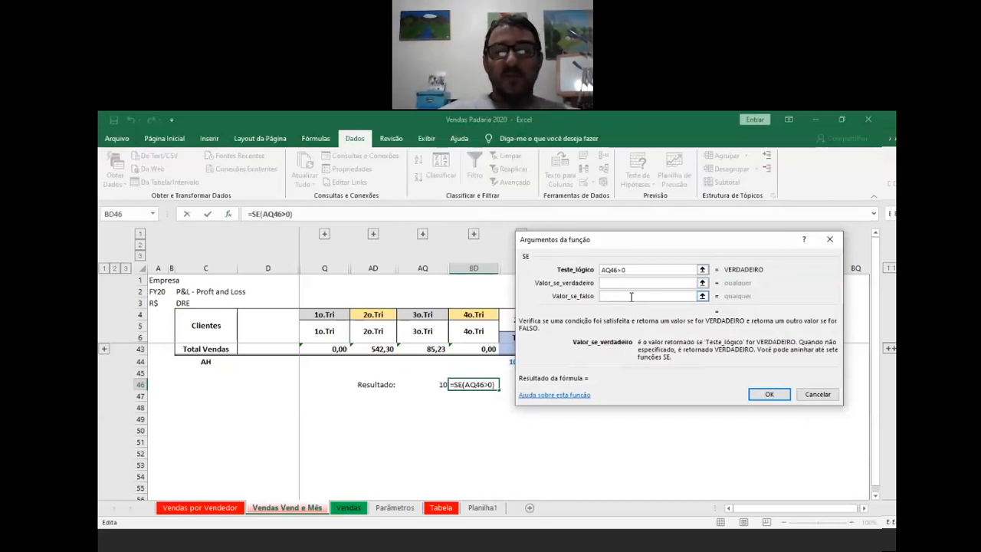
type("\"")
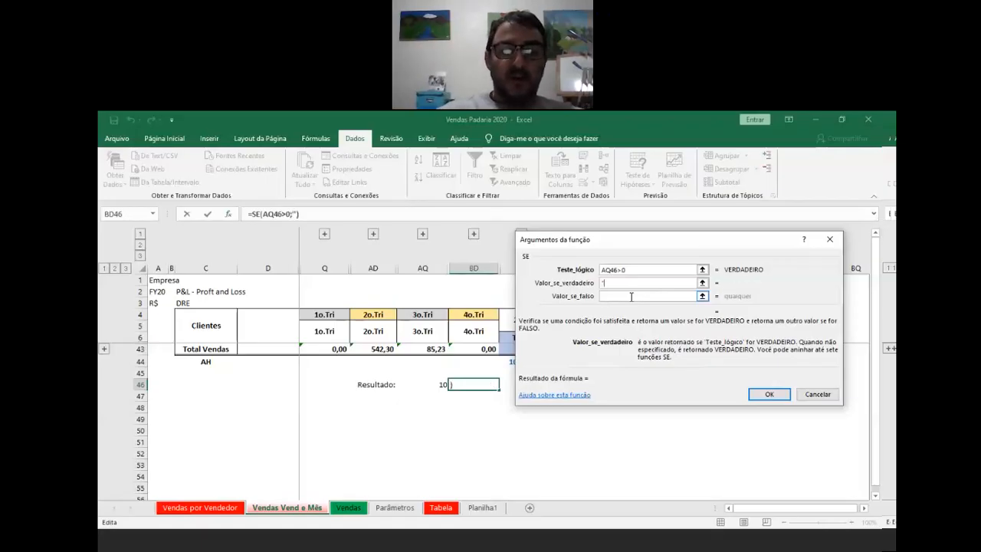
type("Lu")
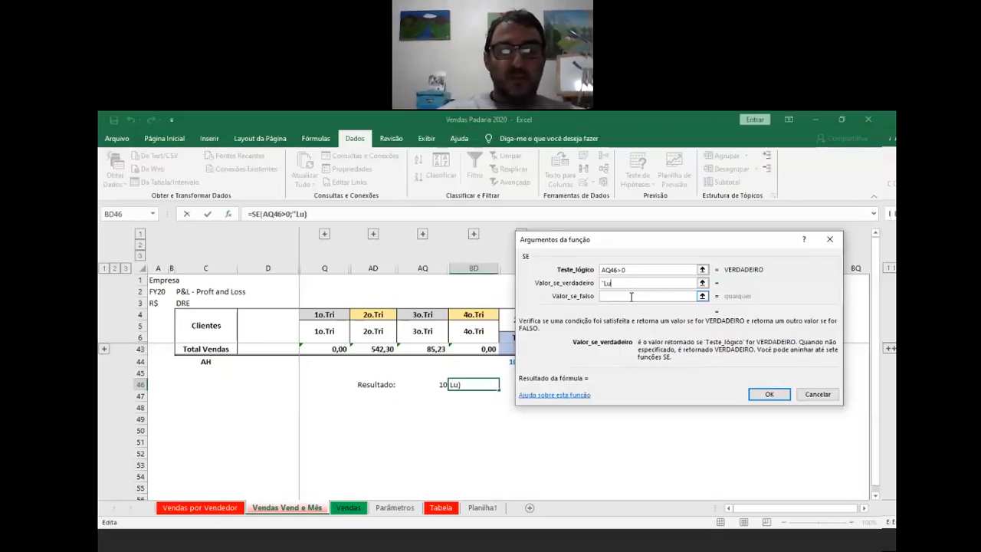
type("c")
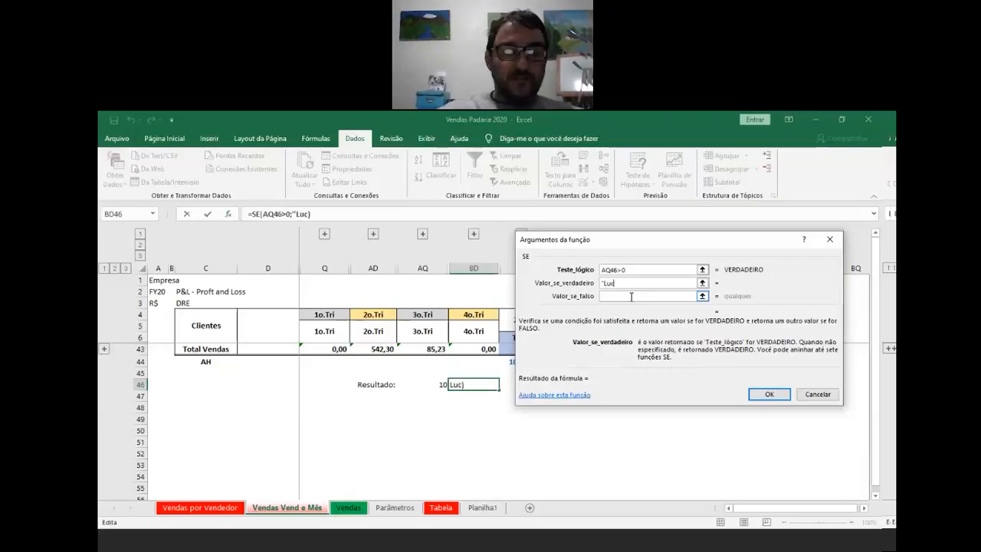
type("ro\"")
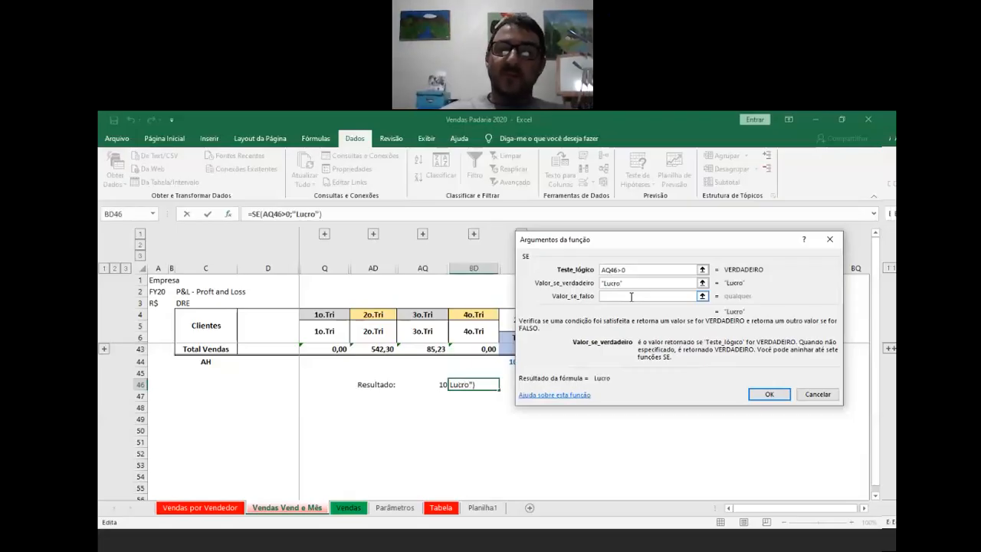
Set the value returned when the SE test is false to "Prejuizo" and accept the function in BD46.
left_click(624, 296)
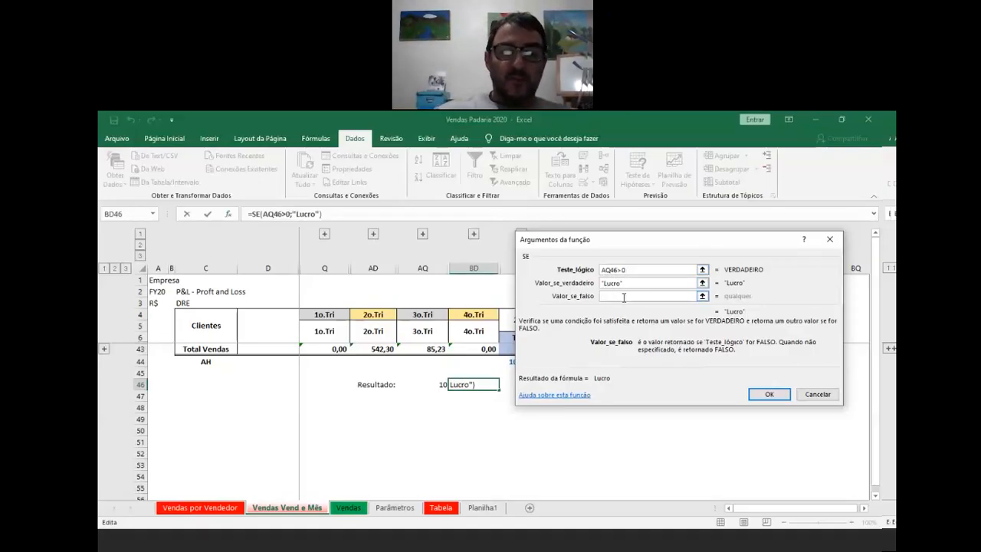
type("\"Pre")
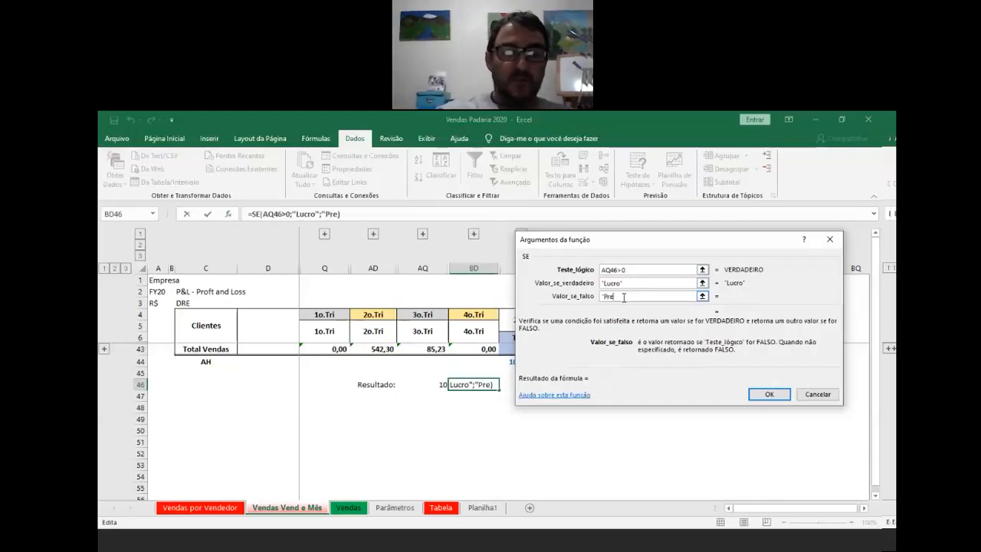
type("juizo\"")
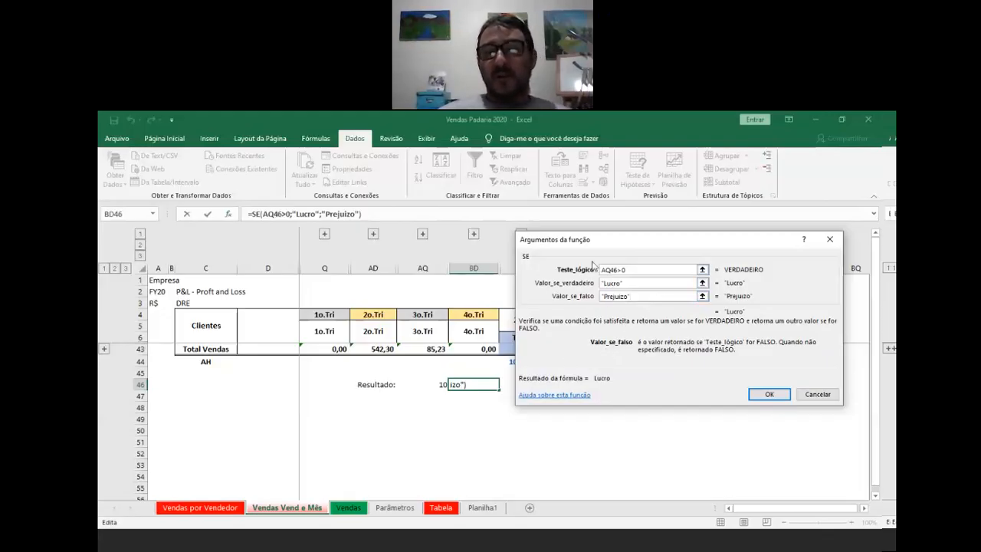
left_click(770, 395)
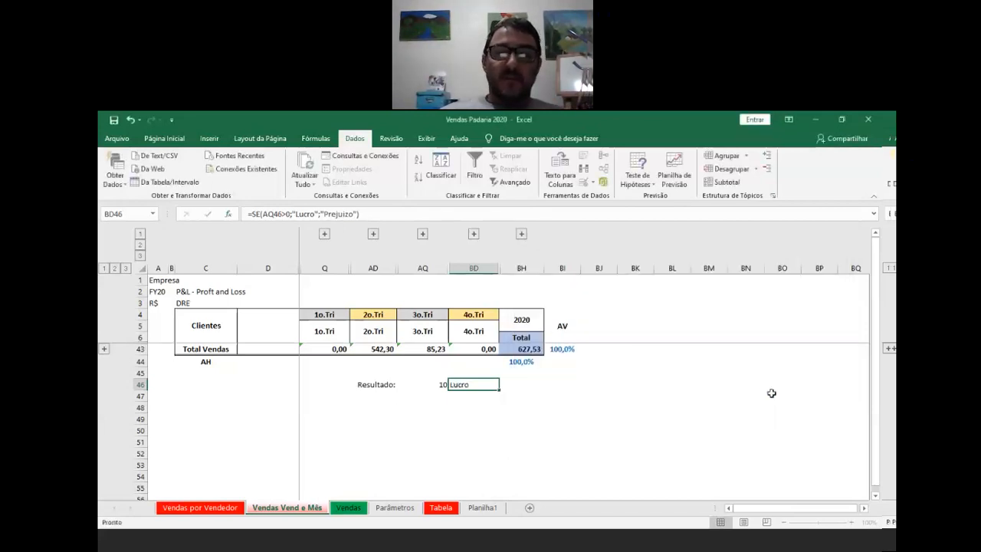
Test the formula with a positive result by entering 234 in cell AQ46.
left_click(442, 386)
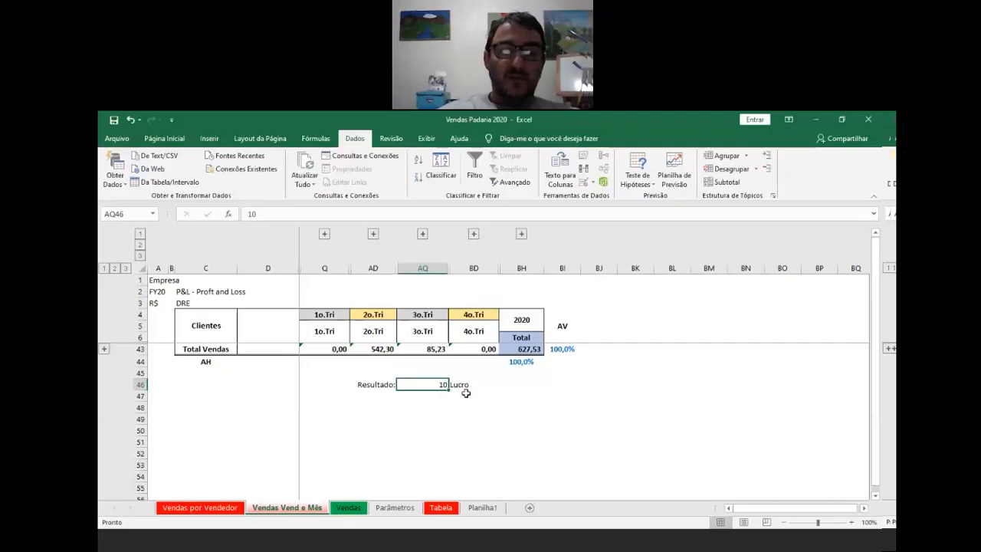
type("234")
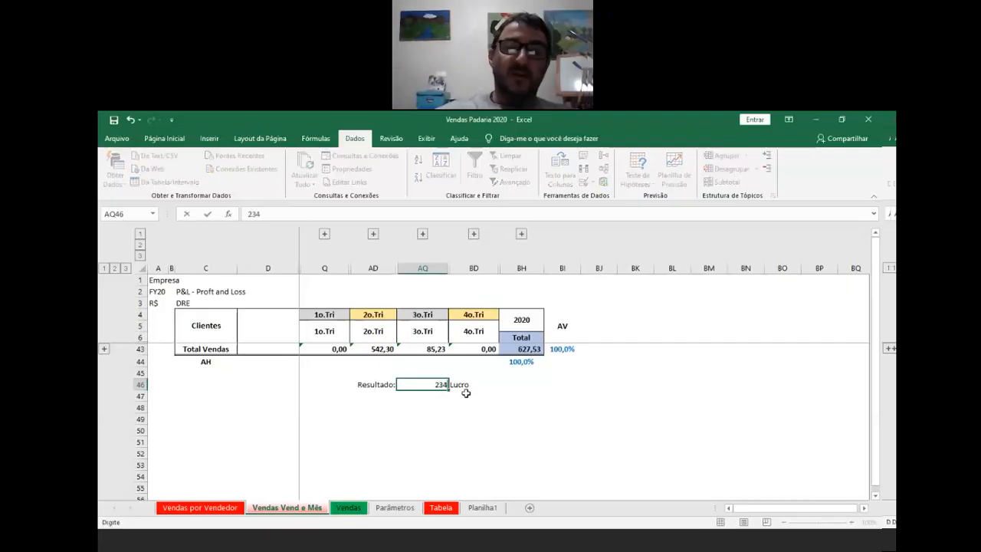
key("Return")
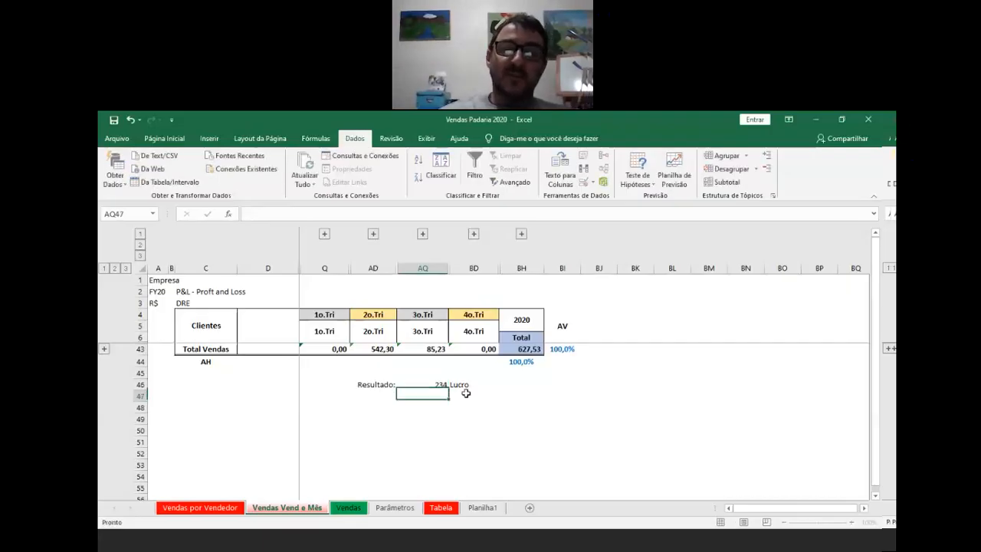
Test the formula with negative results by entering -2 and -23300 in cell AQ46.
left_click(444, 385)
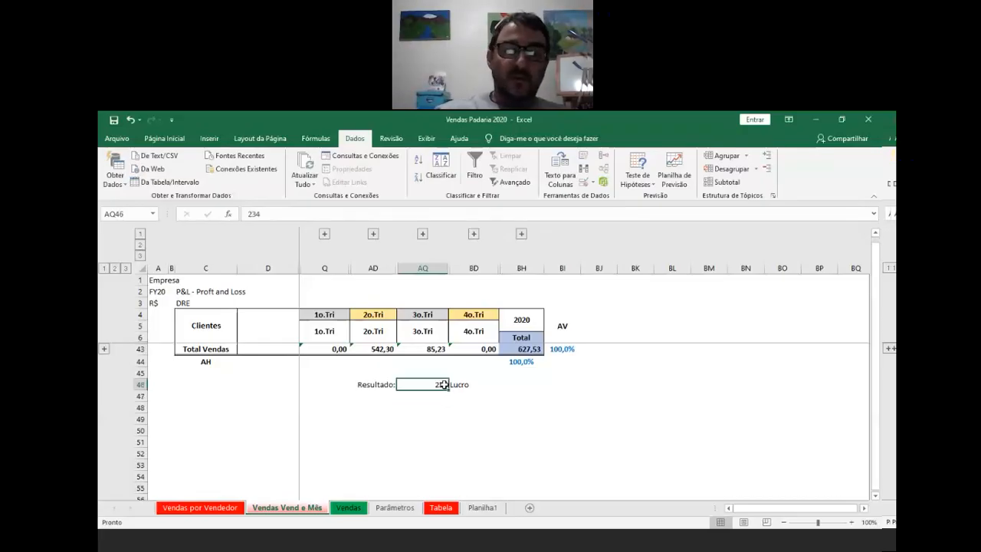
type("=")
type("-2")
key("Return")
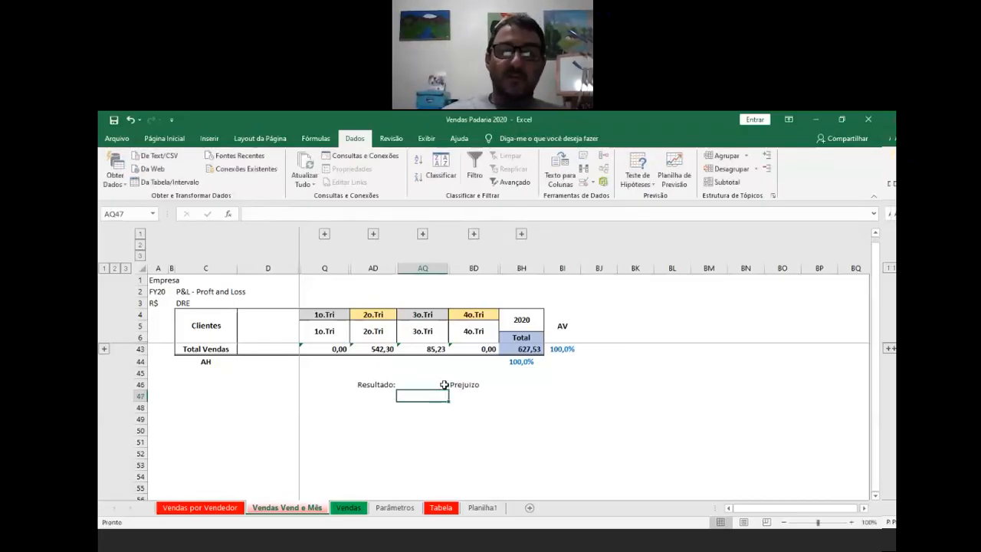
left_click(430, 384)
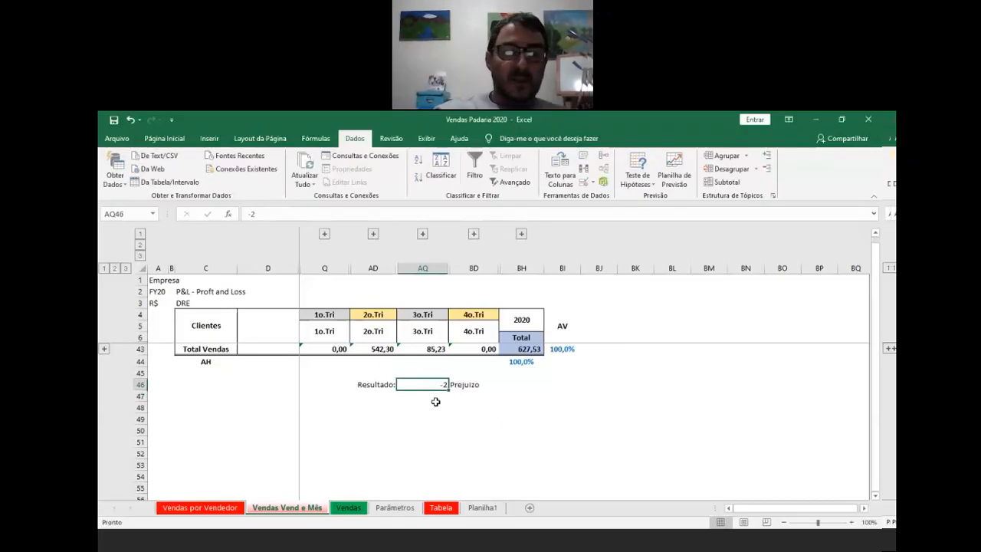
type("-233")
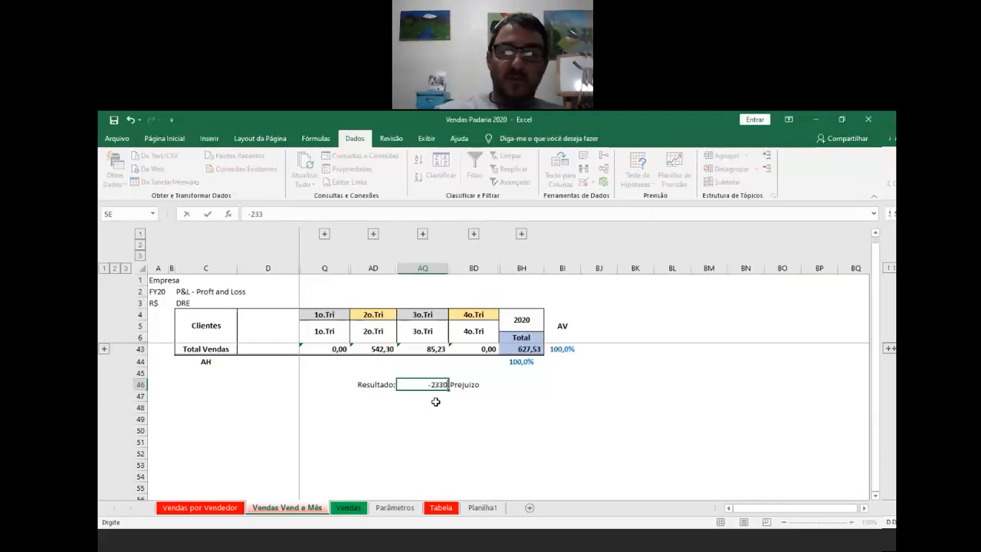
type("00")
key("Return")
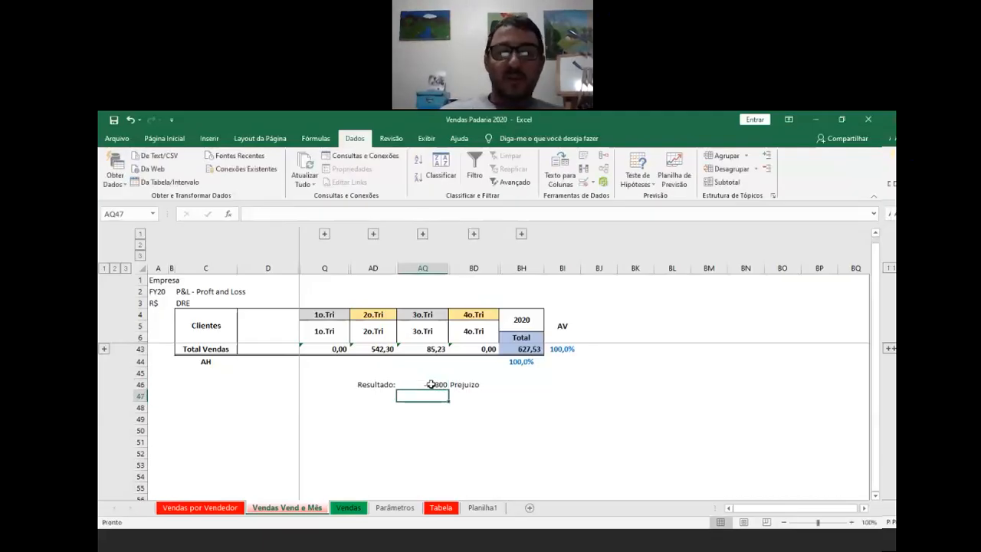
Set the Resultado value in cell AQ46 to 0 to test the formula at the boundary.
left_click(432, 384)
type("0")
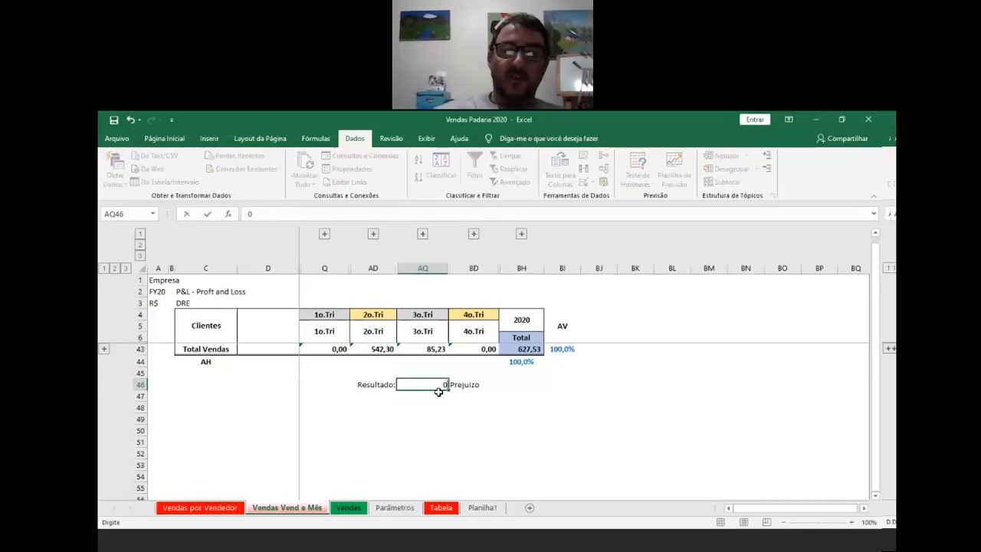
key("Return")
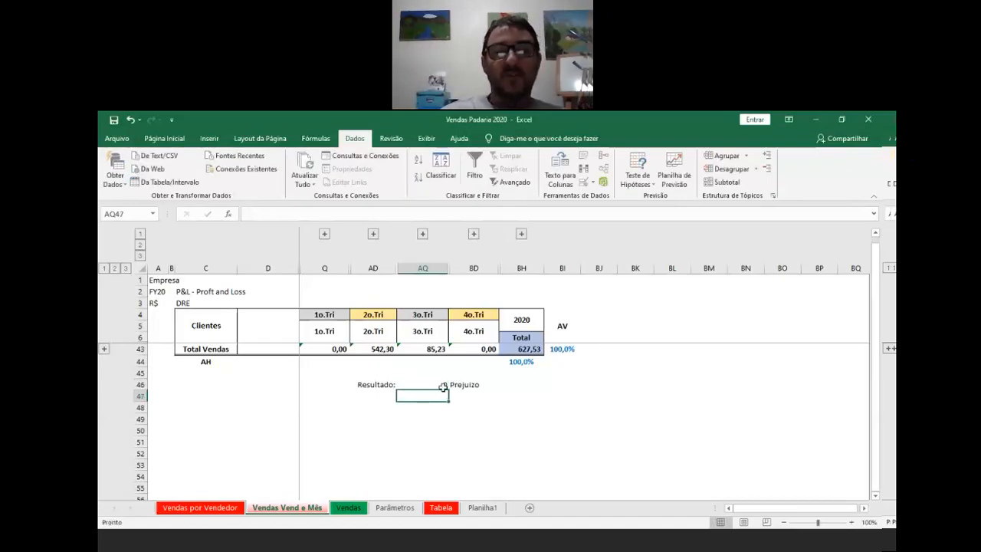
Change the logical test of the SE formula in BD46 to AQ46>=0.
left_click(454, 384)
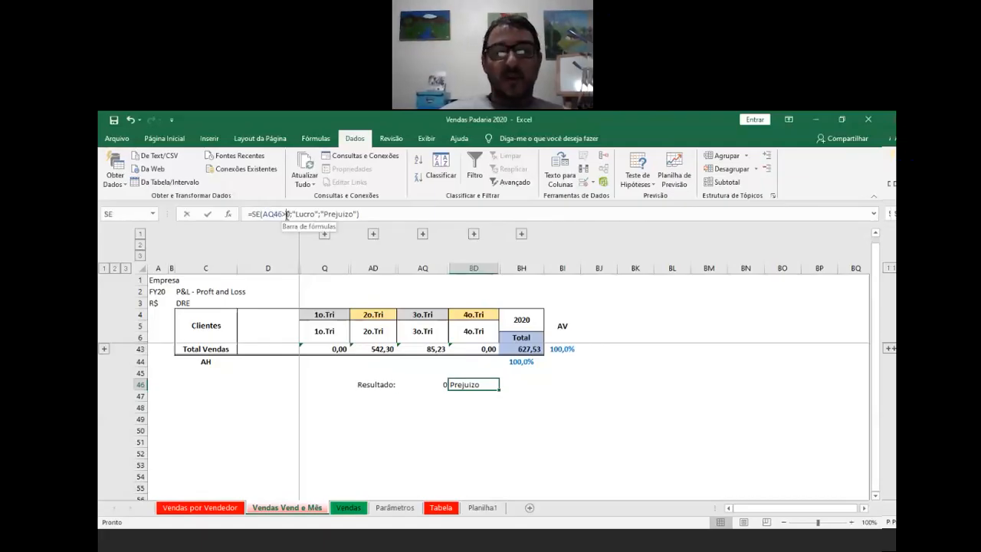
left_click(287, 215)
type("=")
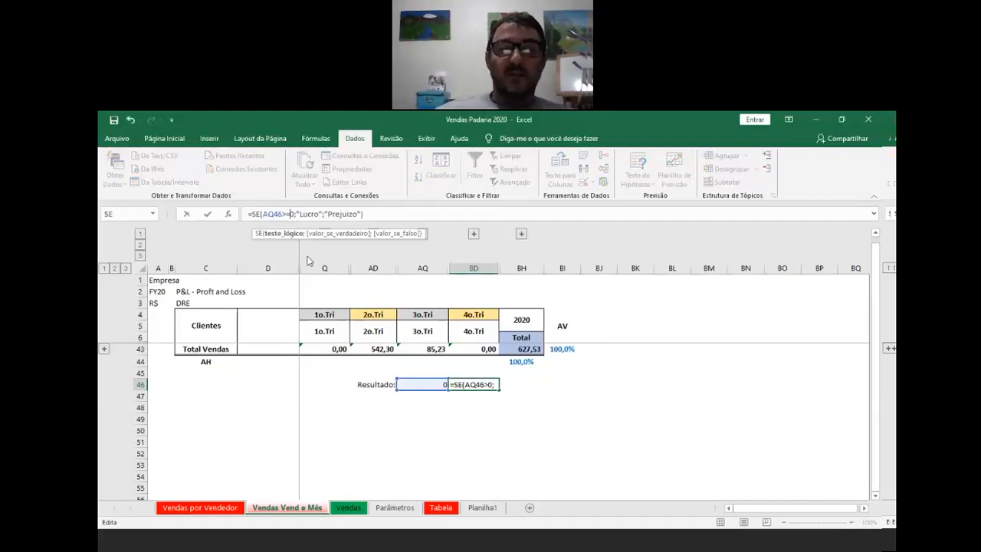
key("Return")
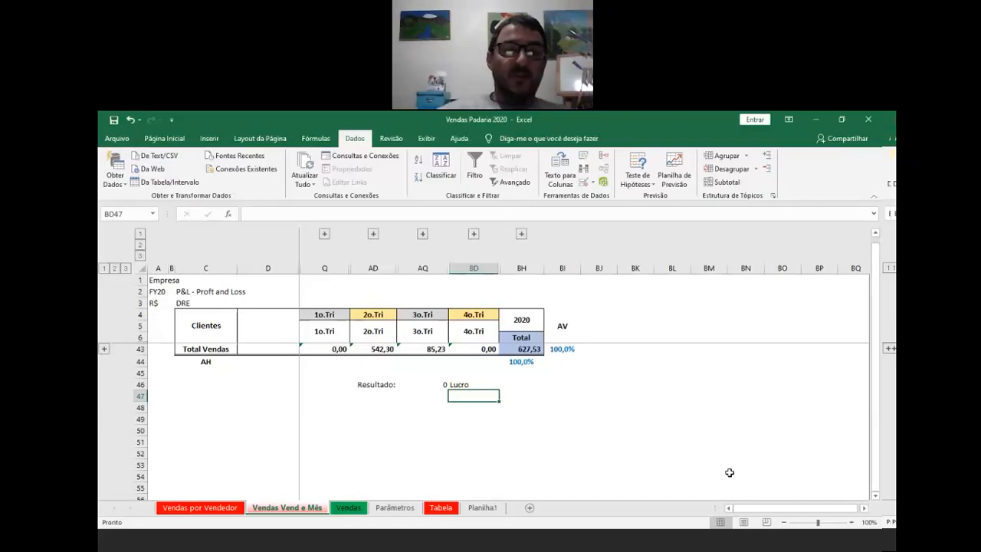
Expand the 1o.Tri column group and clear the AH formulas in E44:H44.
left_click(324, 235)
left_click_drag(313, 363, 462, 366)
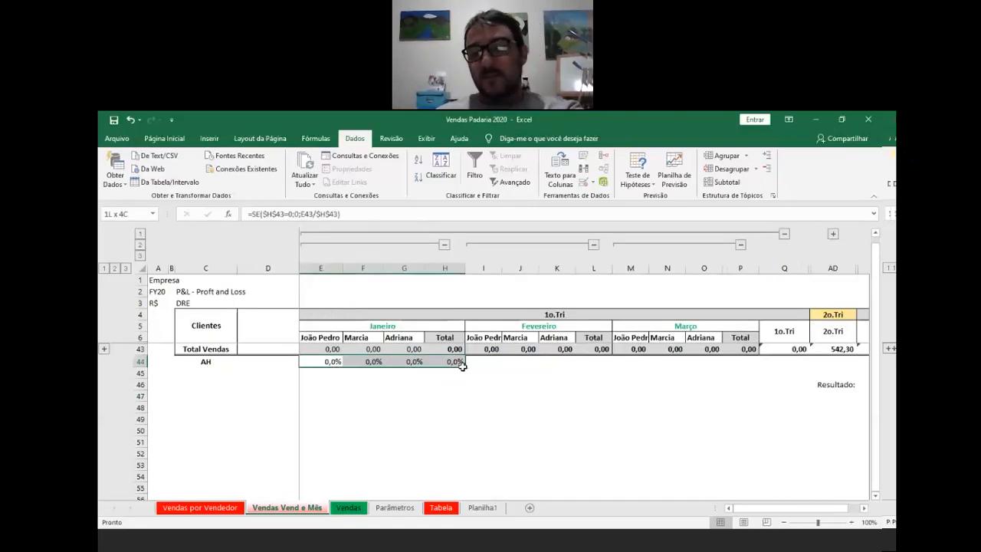
key("Delete")
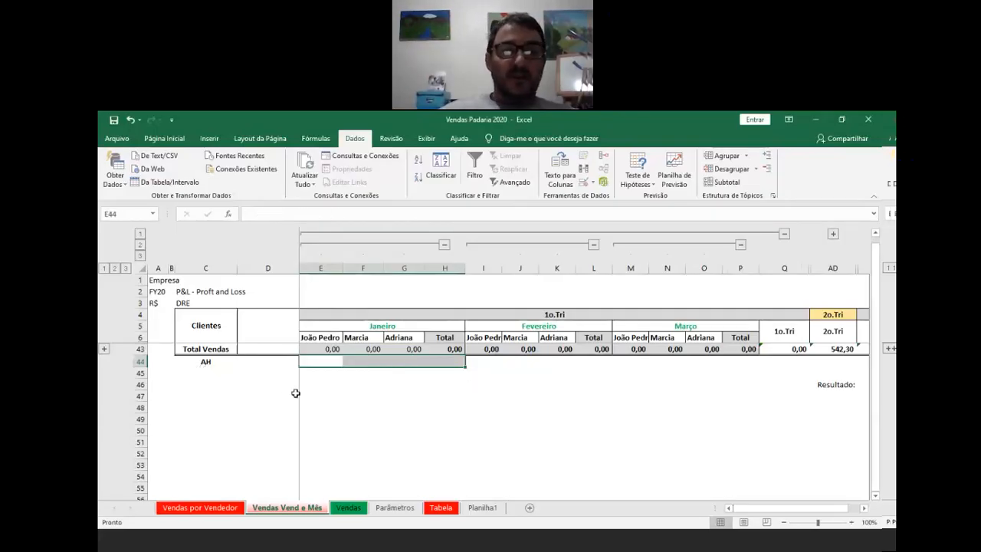
Enter the formula =E43/H43 in cell E44 and check the January total used as its divisor.
left_click(316, 361)
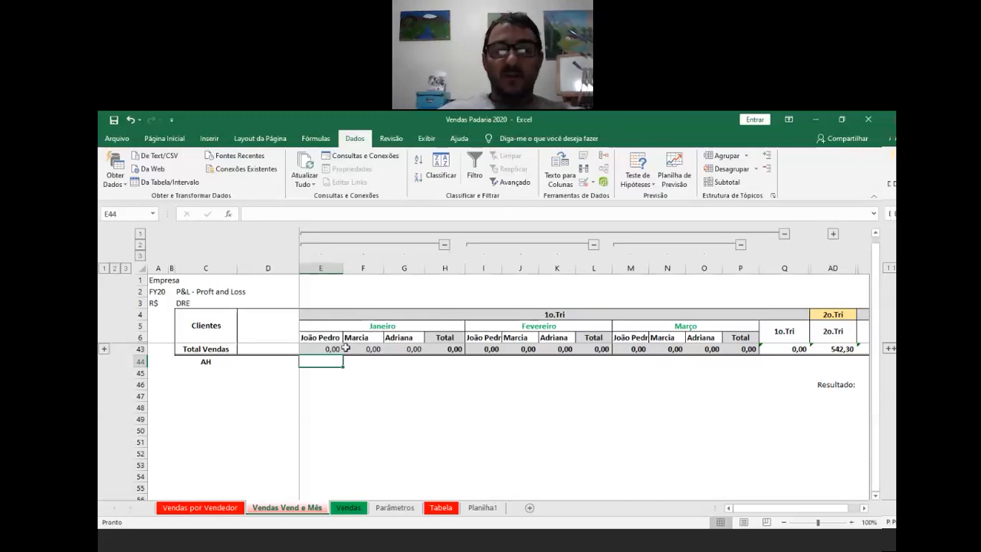
type("=")
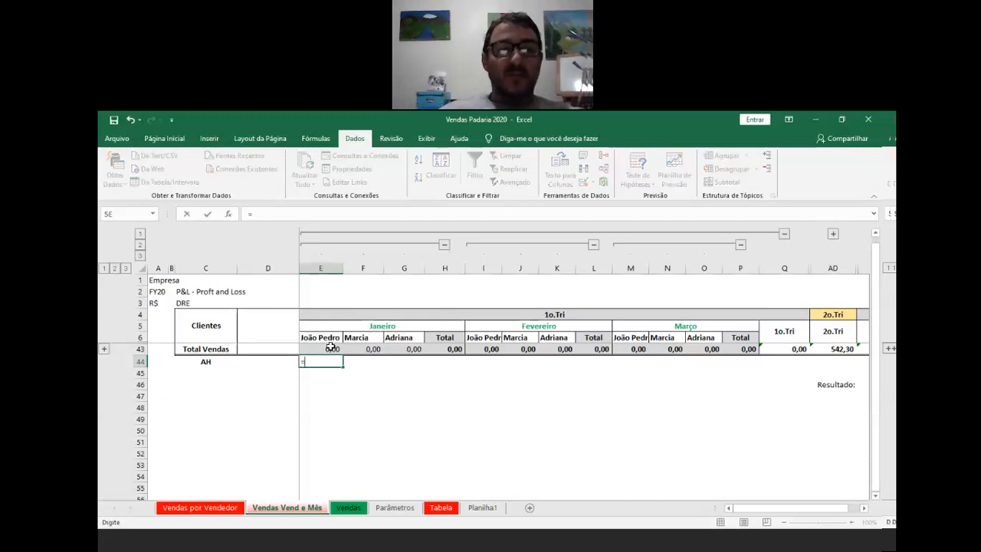
left_click(328, 349)
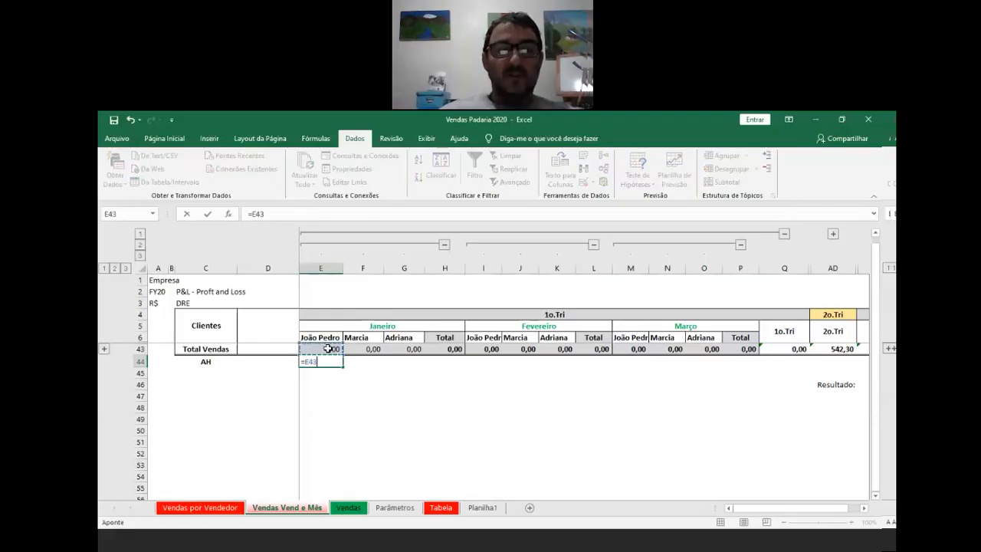
type("/")
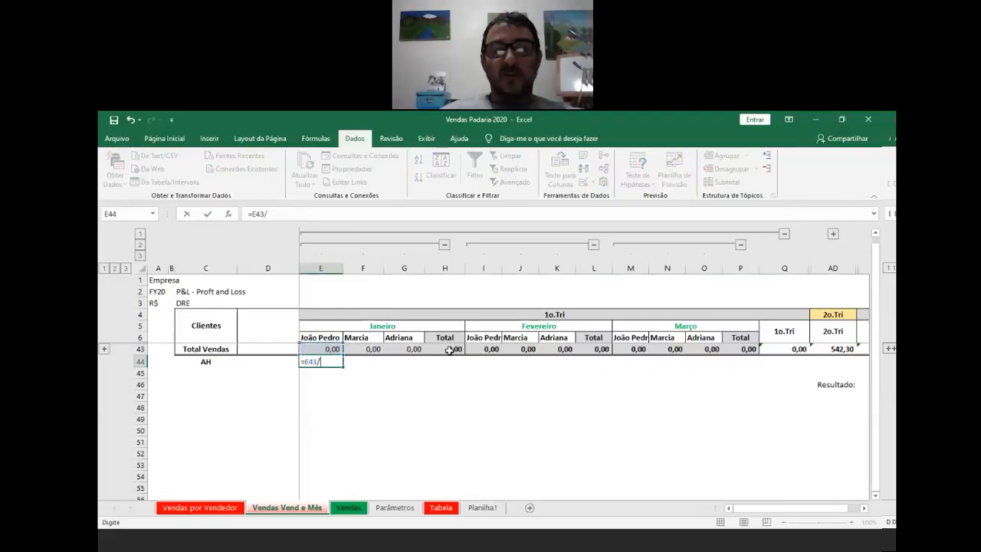
left_click(452, 352)
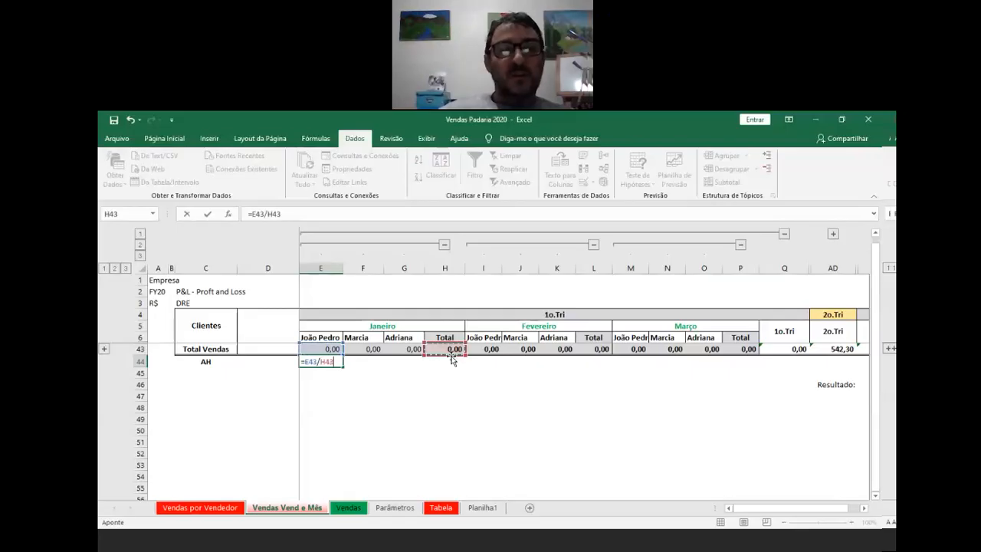
key("Return")
left_click(321, 361)
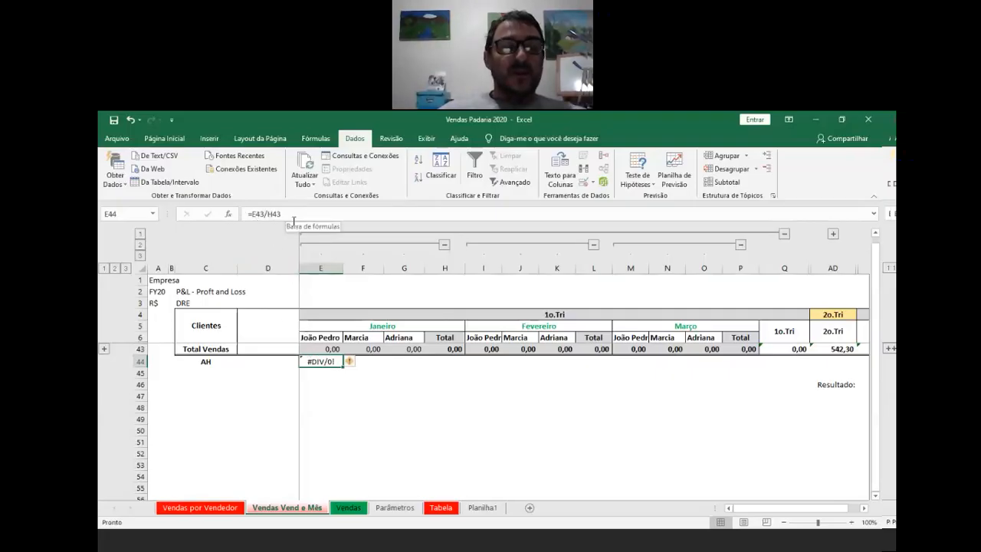
left_click(451, 350)
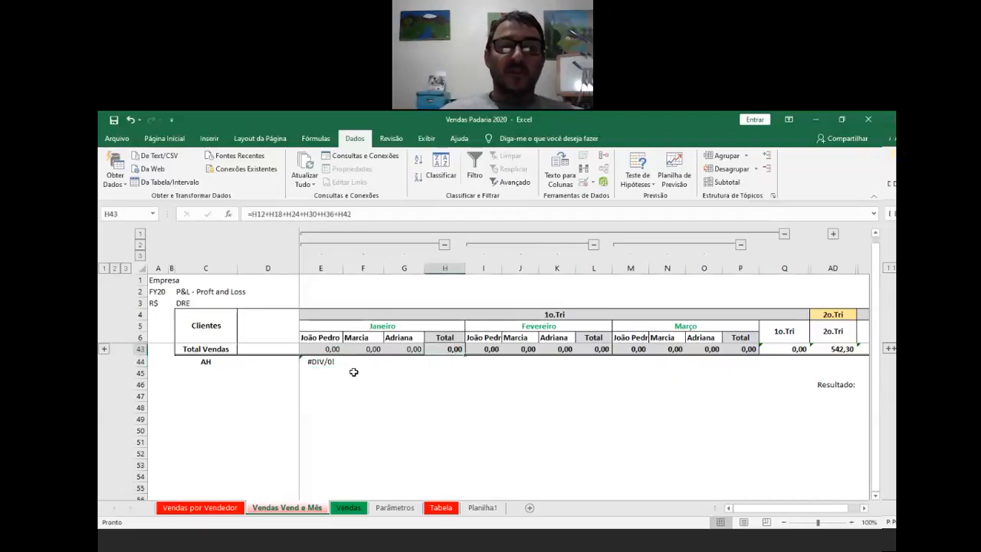
Insert an SE function before the division in E44, with H43=0 as its logical test.
left_click(325, 361)
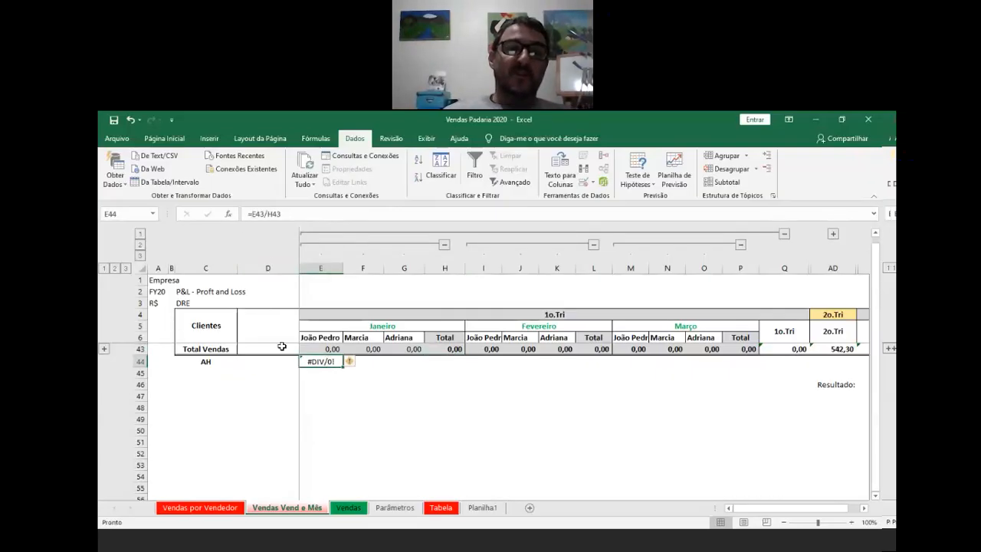
left_click(252, 214)
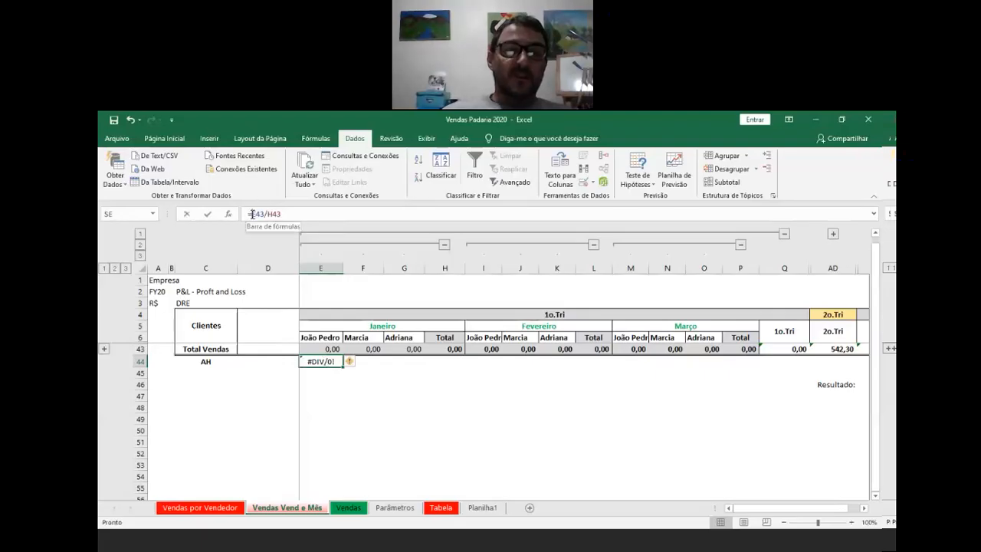
type("se")
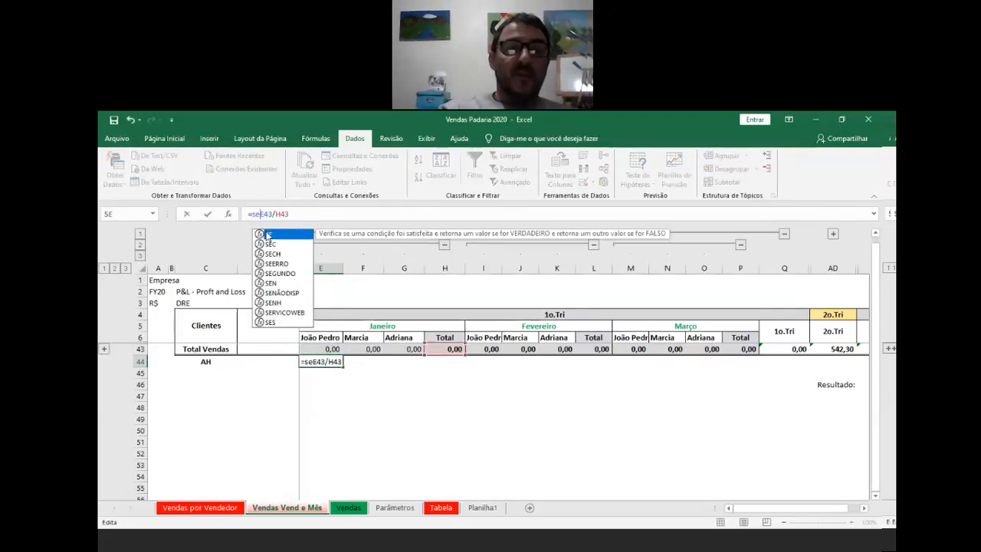
type("(")
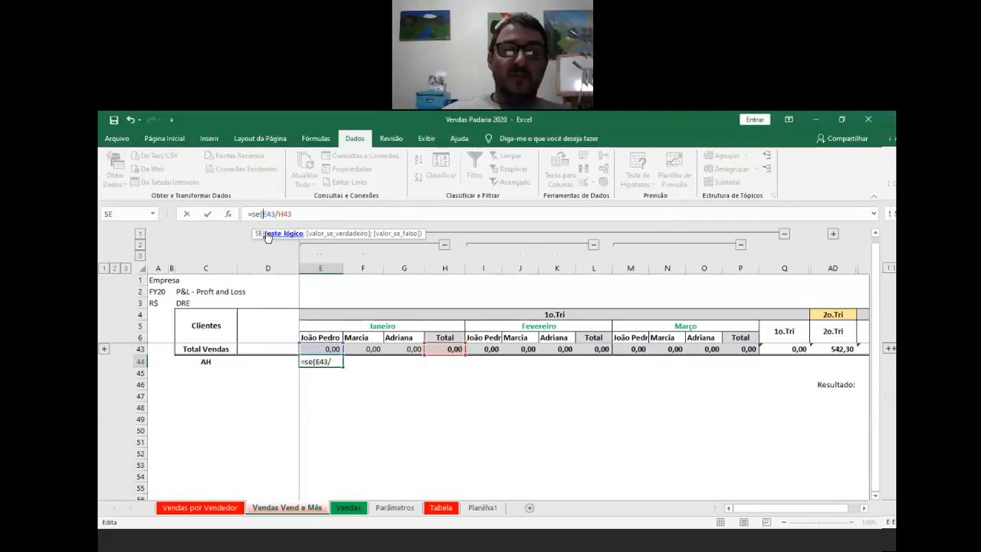
left_click(442, 349)
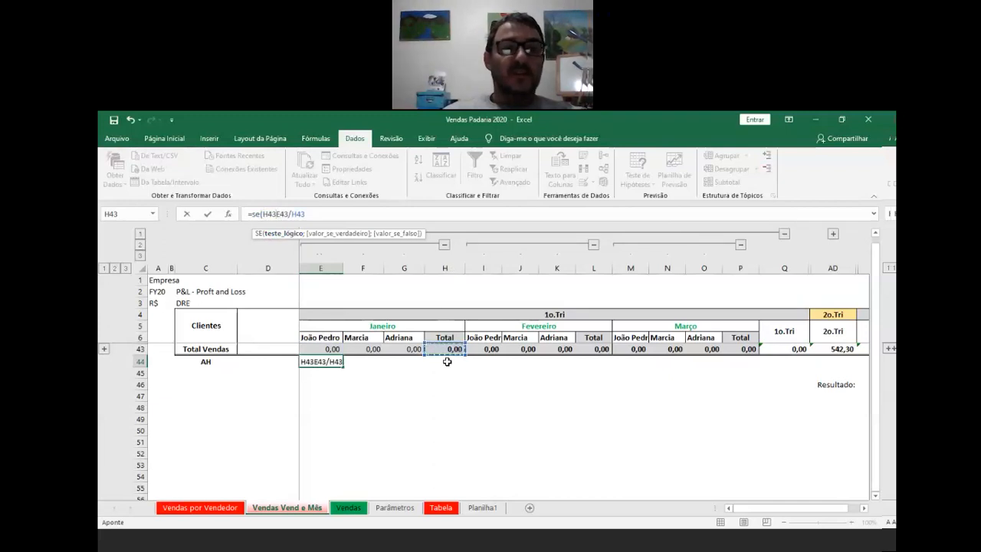
key("F2")
key("Left")
key("Left")
key("Left")
key("Left")
key("Left")
key("Left")
key("Left")
type("=")
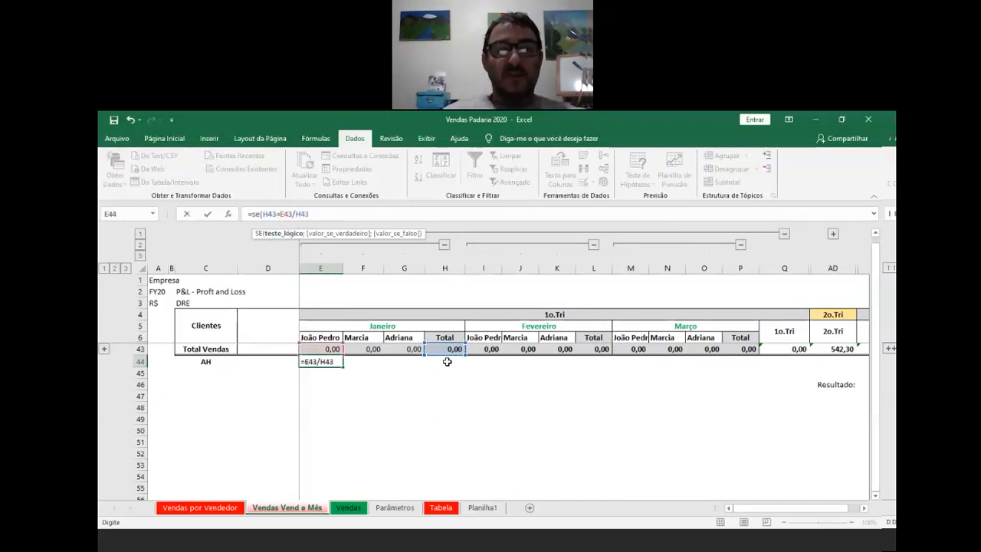
type("0")
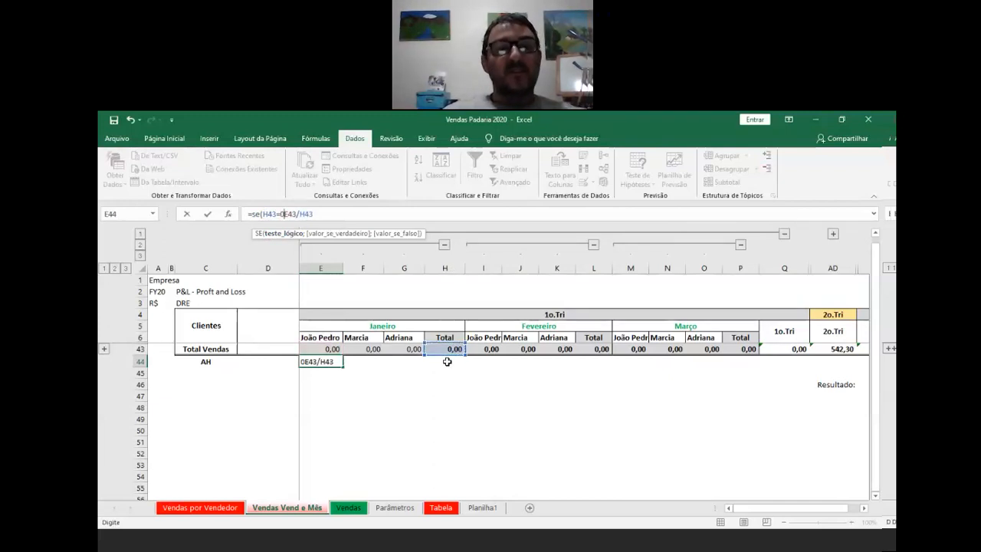
Set the SE function in E44 to return 0 when true and E43/H43 when false, and accept the formula.
type(";")
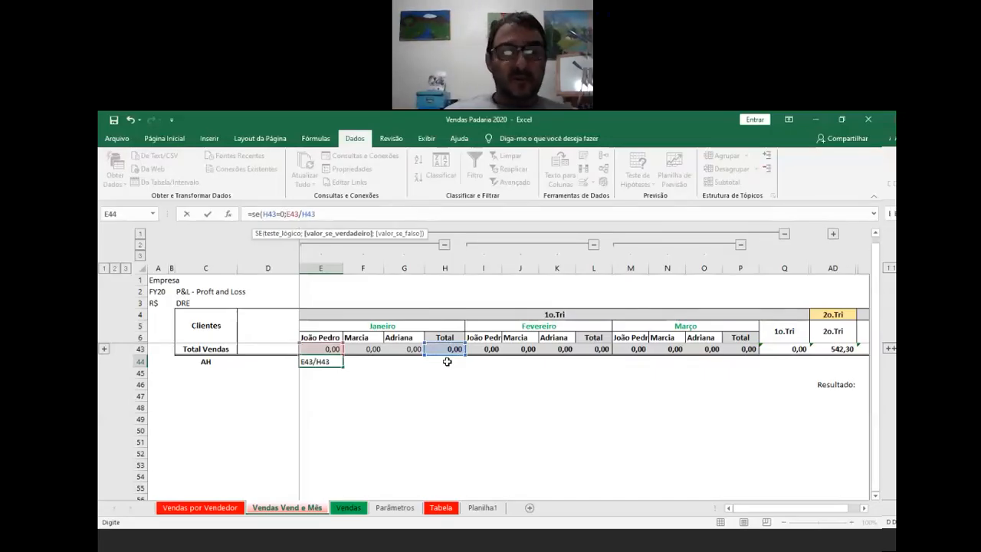
type("0")
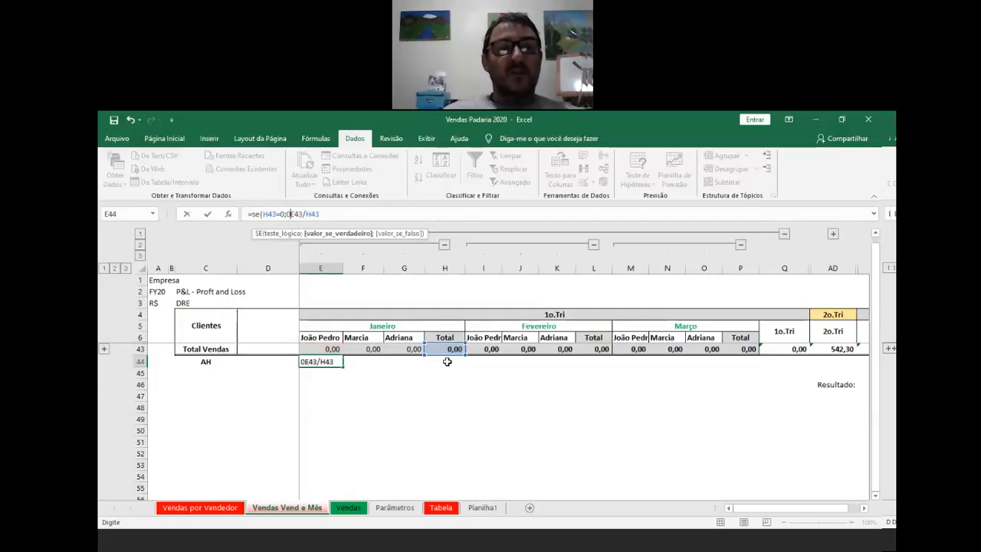
type(";")
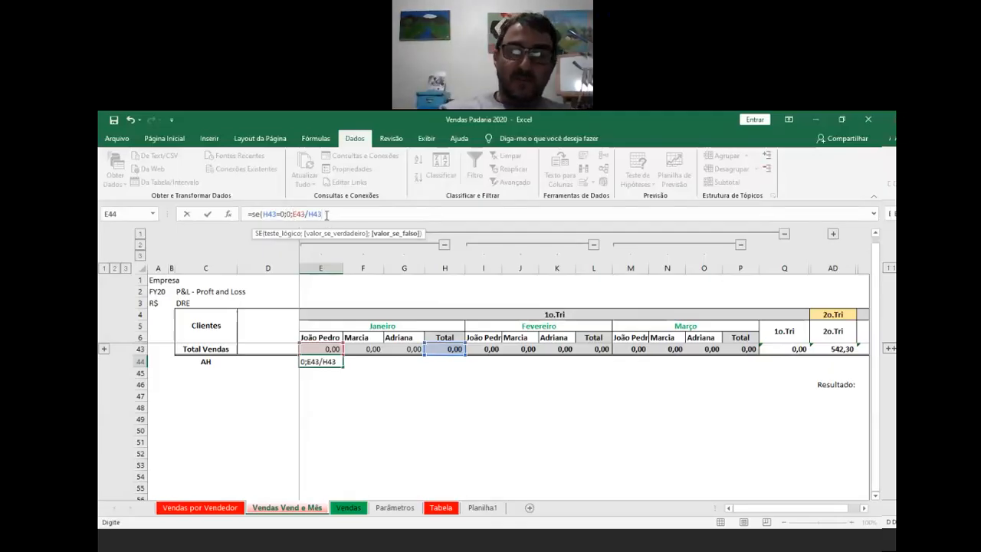
key("Return")
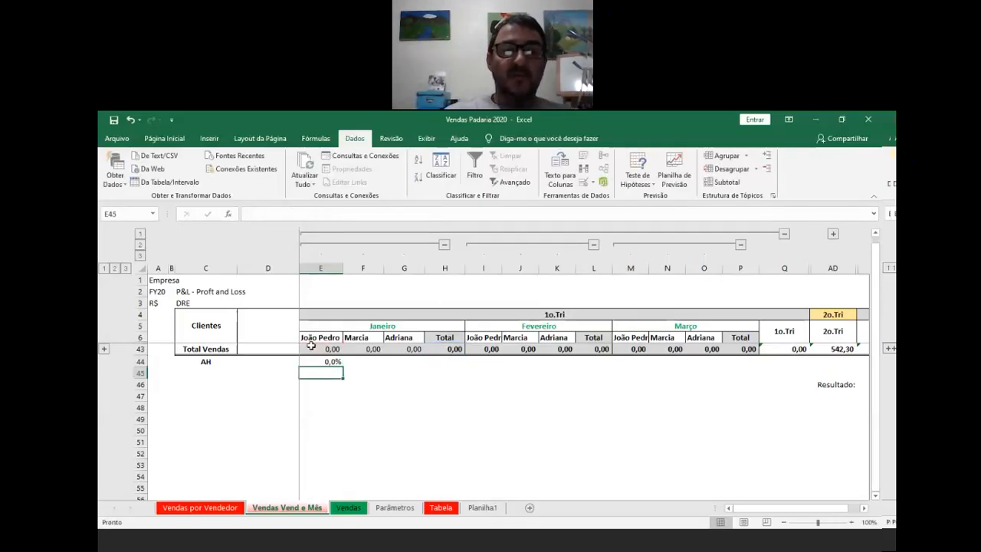
left_click(338, 362)
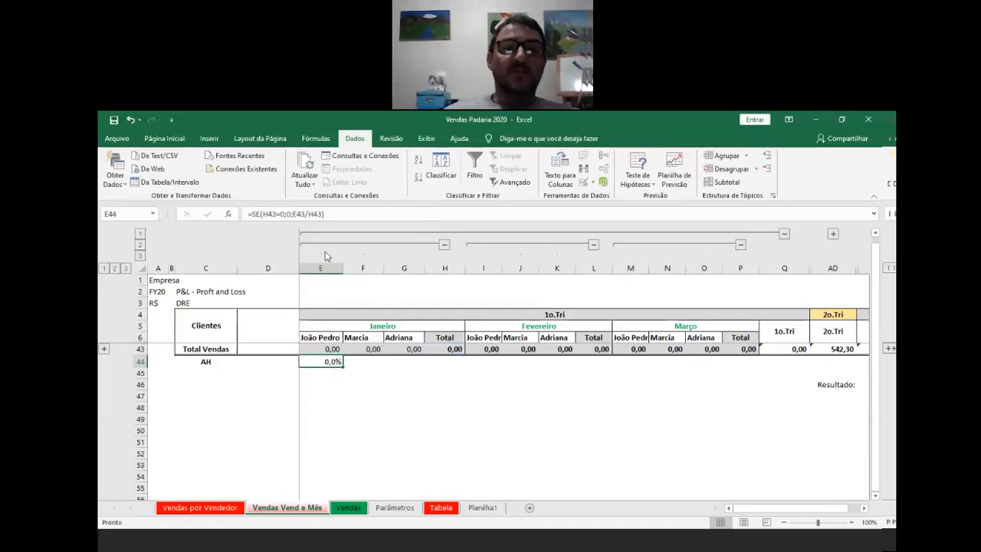
left_click(268, 214)
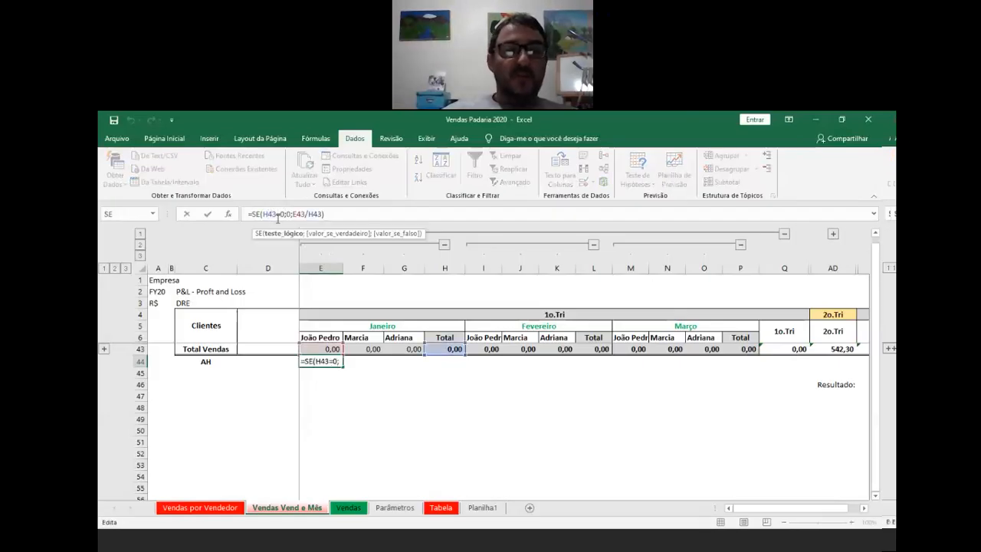
key("F4")
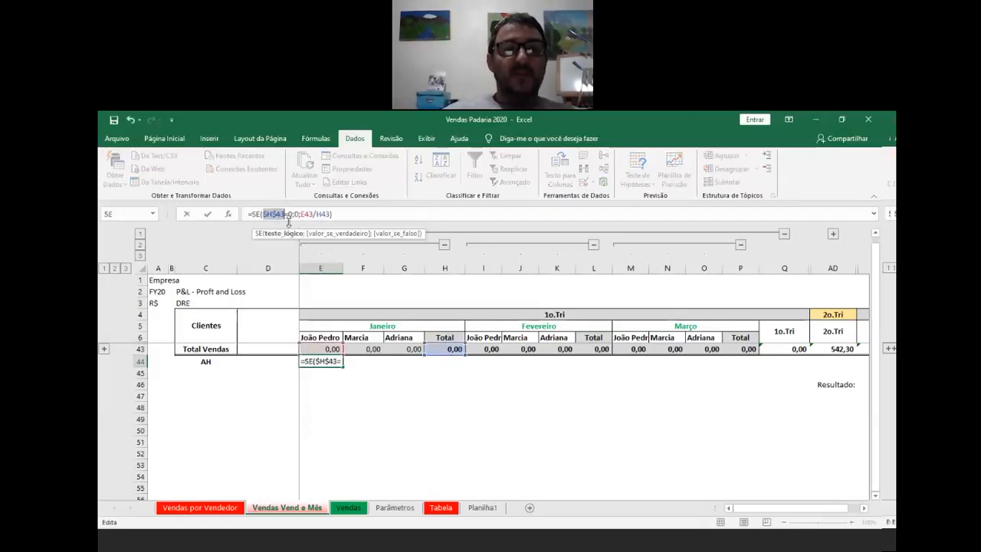
left_click(326, 215)
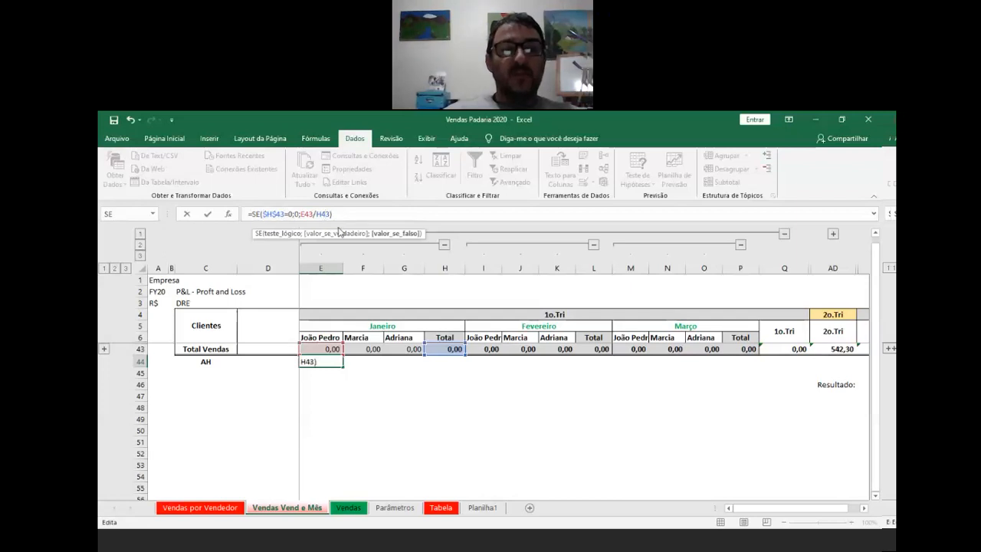
left_click(407, 431)
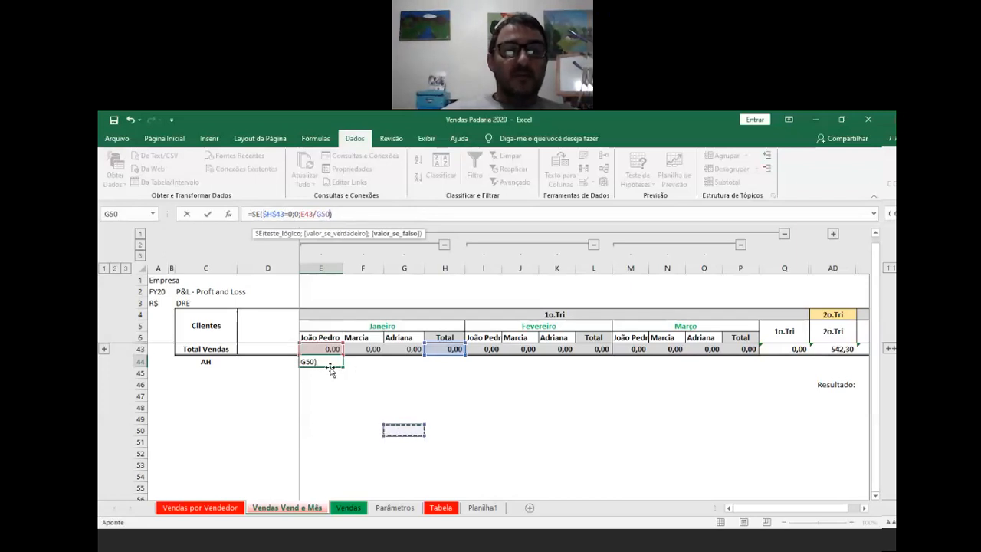
key("Escape")
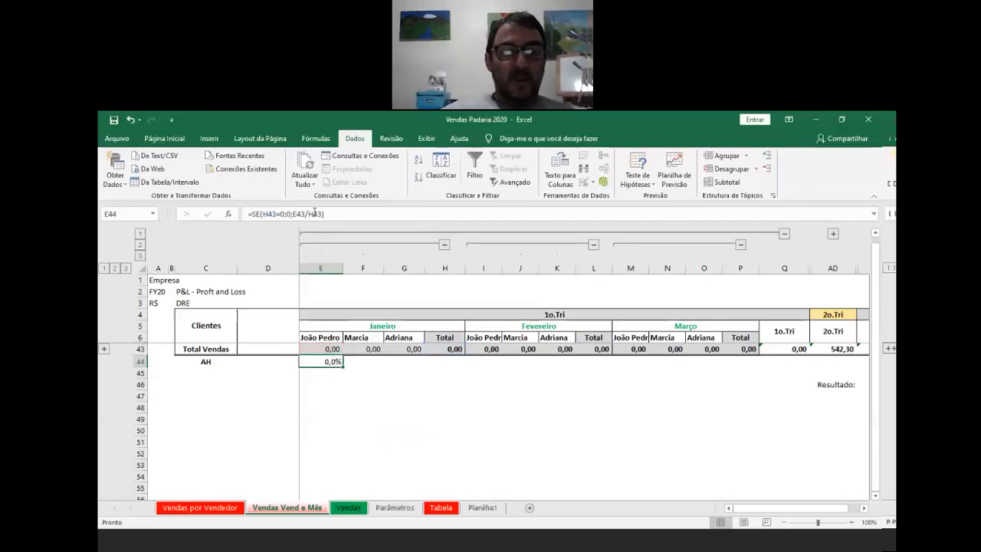
Make both H43 references in the E44 formula absolute as $H$43 and accept it.
left_click(315, 214)
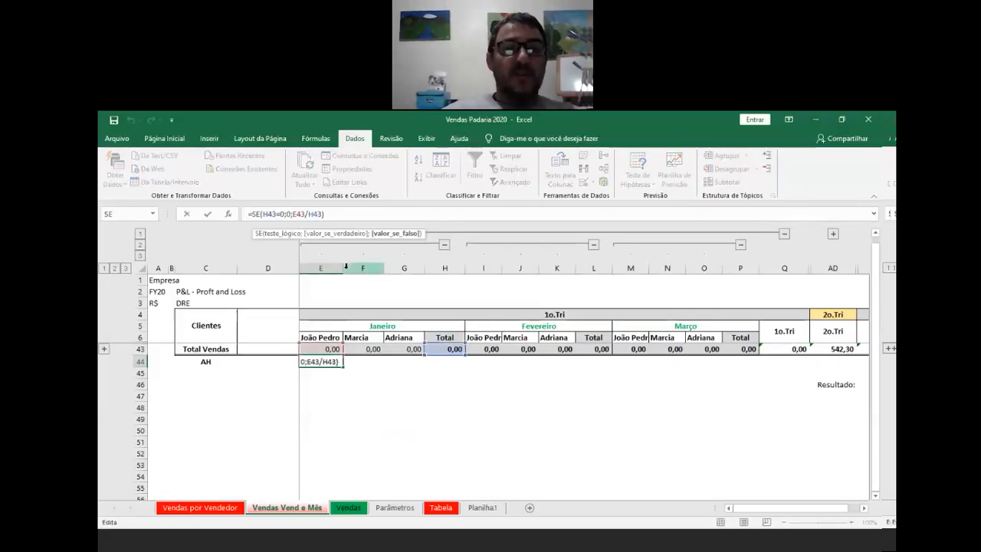
key("F4")
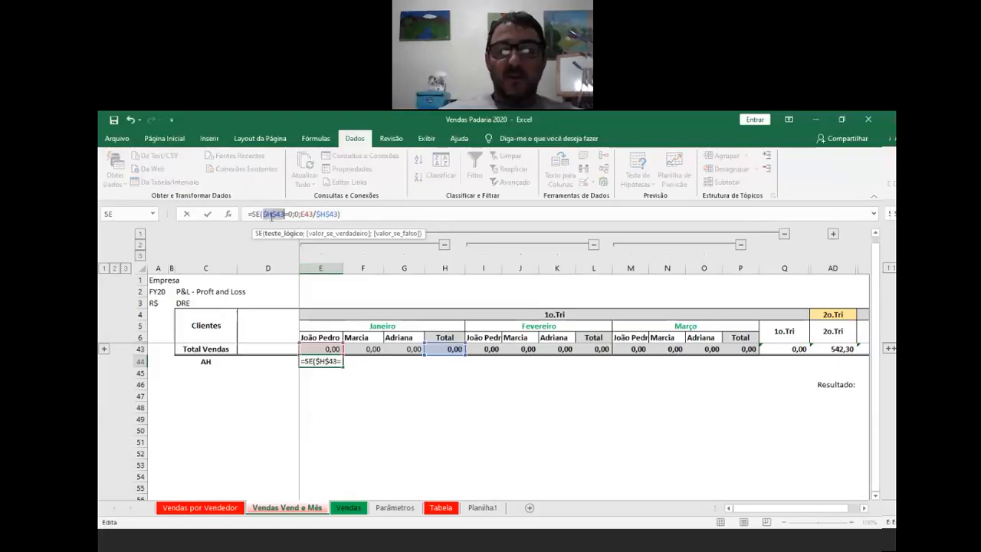
key("Return")
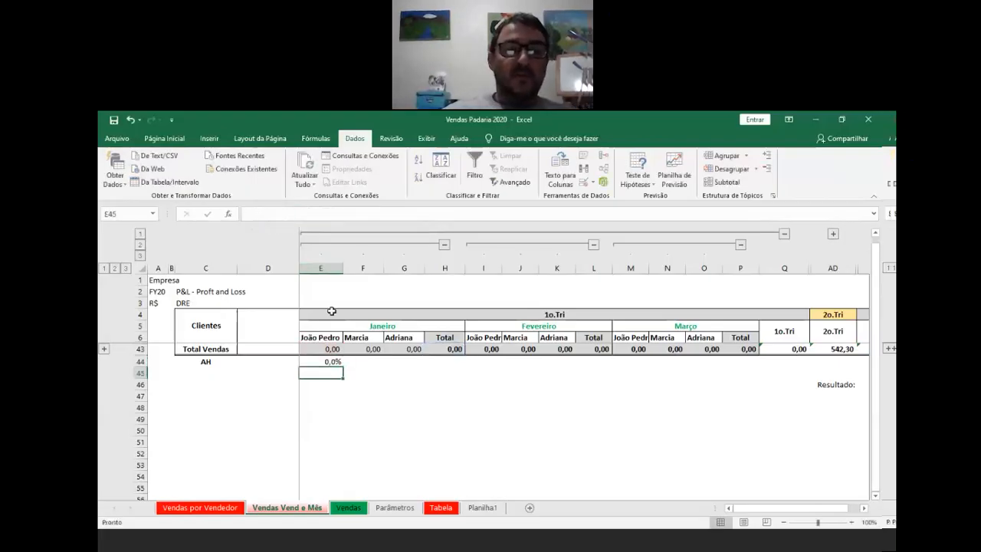
Fill the E44 formula across to H44 and check the copied formula in G44.
left_click(322, 359)
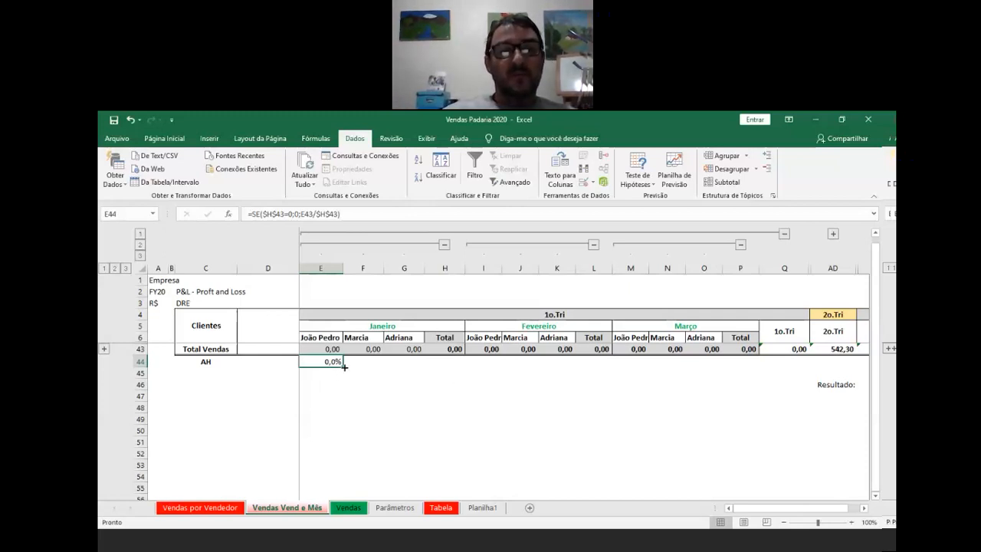
left_click_drag(344, 367, 453, 371)
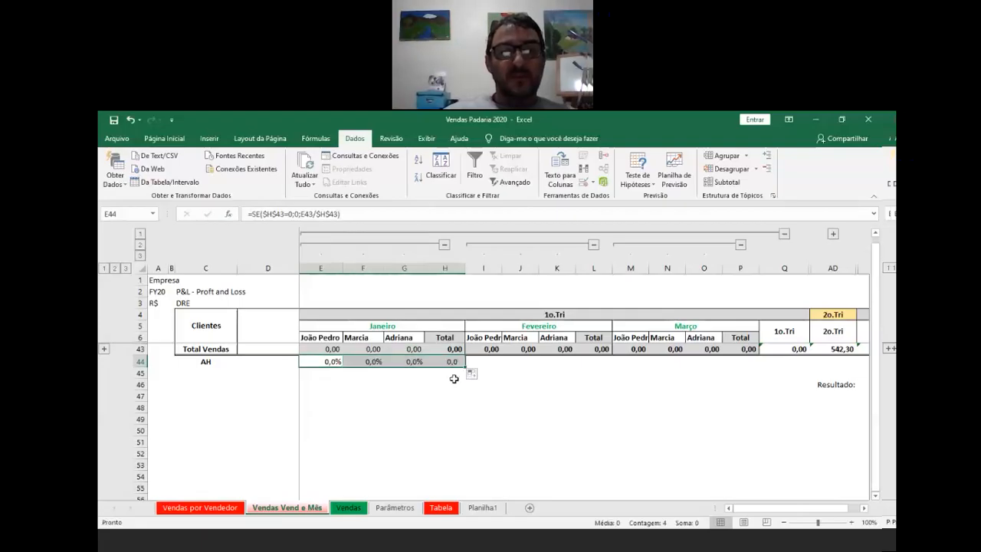
left_click(418, 361)
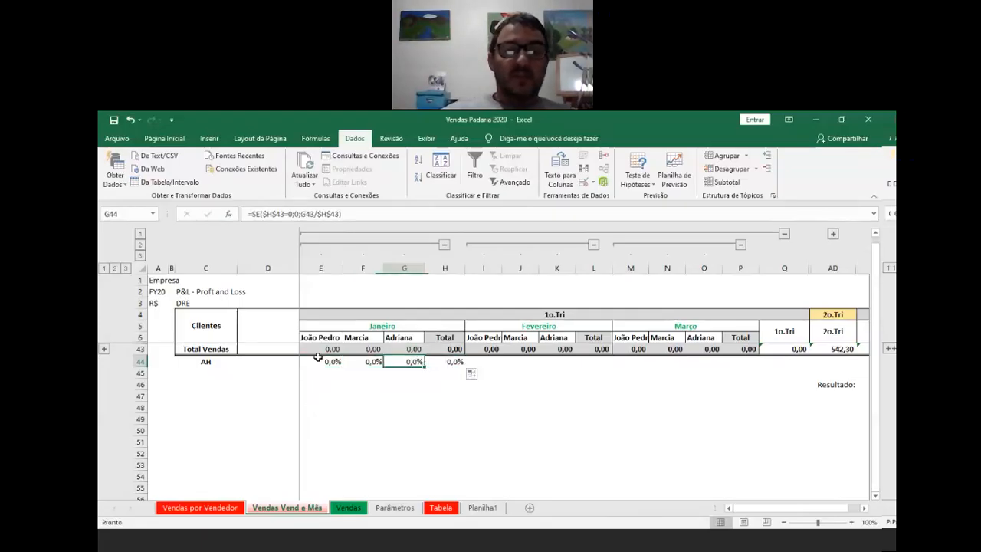